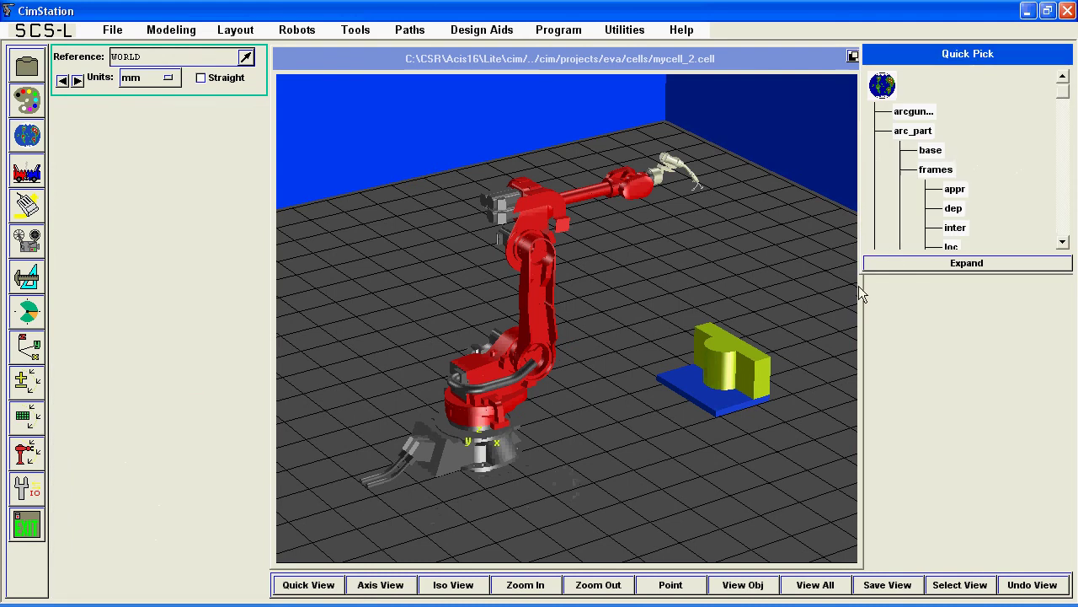
Step: Enlarge the Quick Pick tree to list all entries and frame the view on arc_part
drag(863, 271, 871, 553)
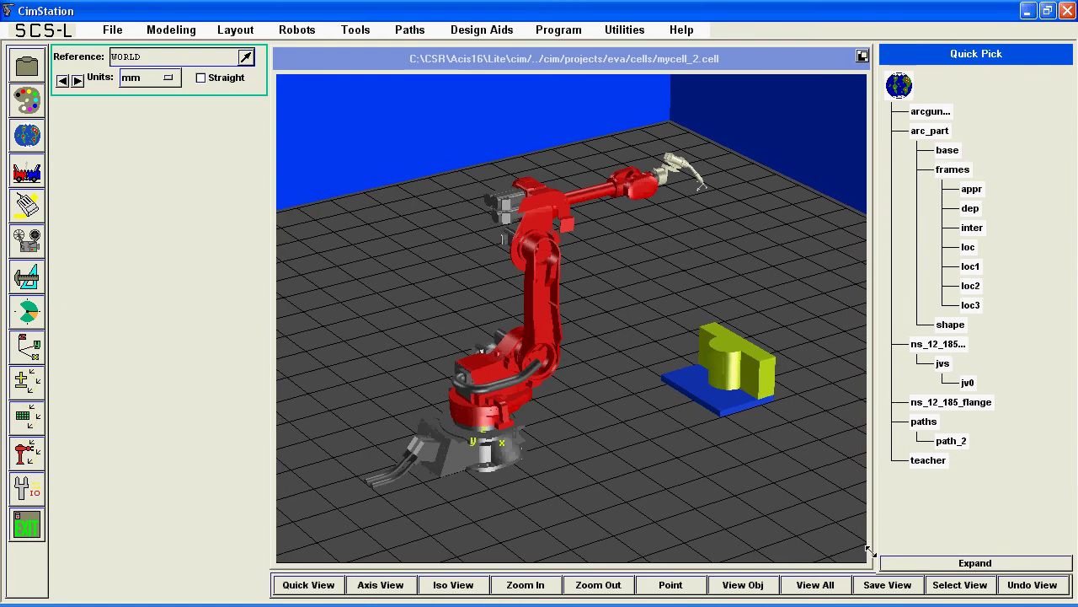
click(832, 586)
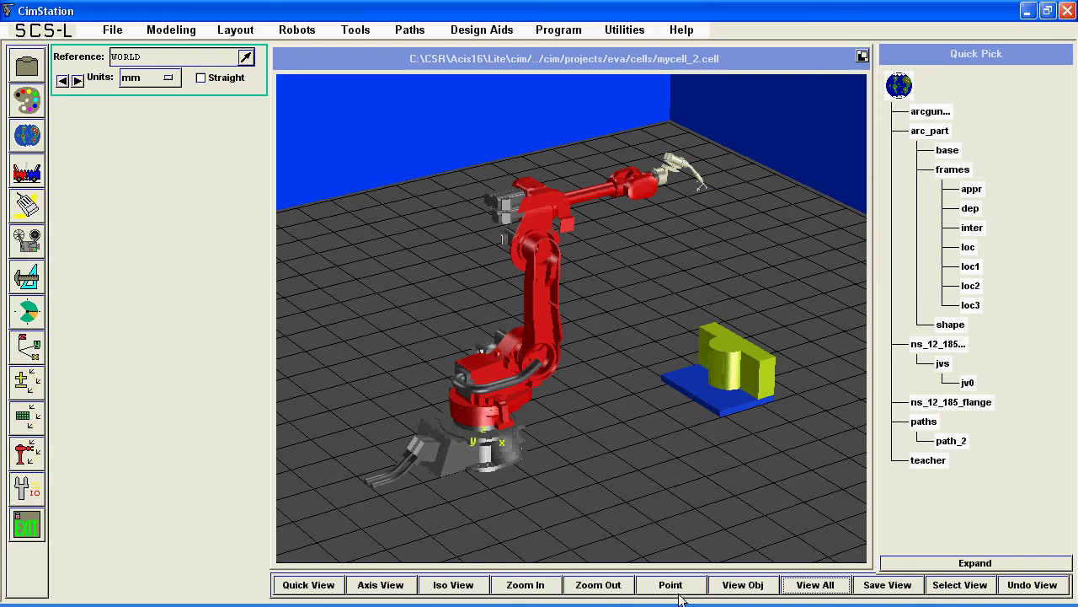
click(741, 587)
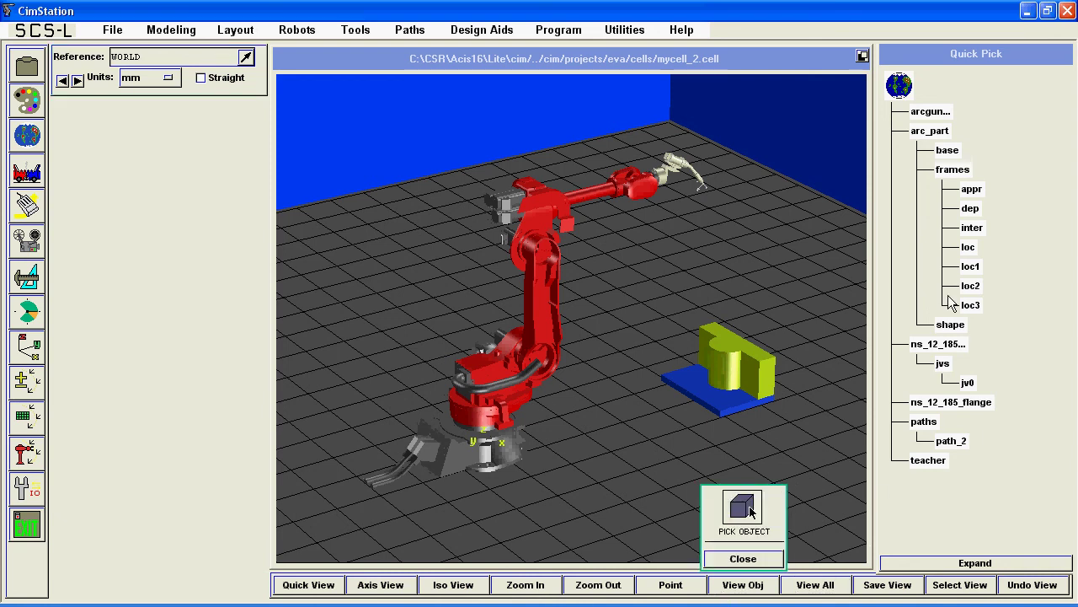
click(942, 132)
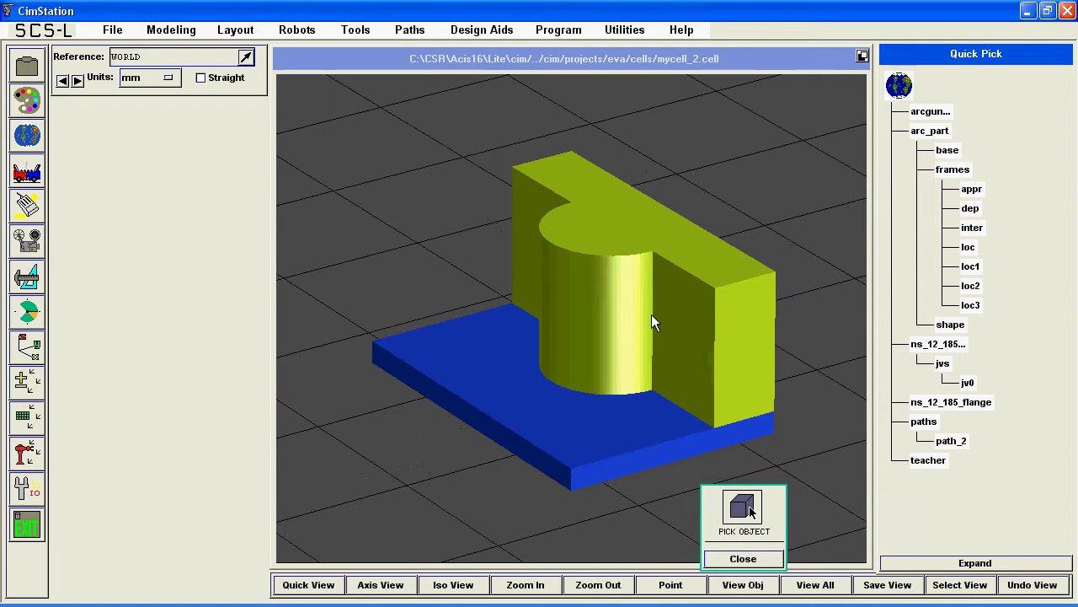
click(639, 321)
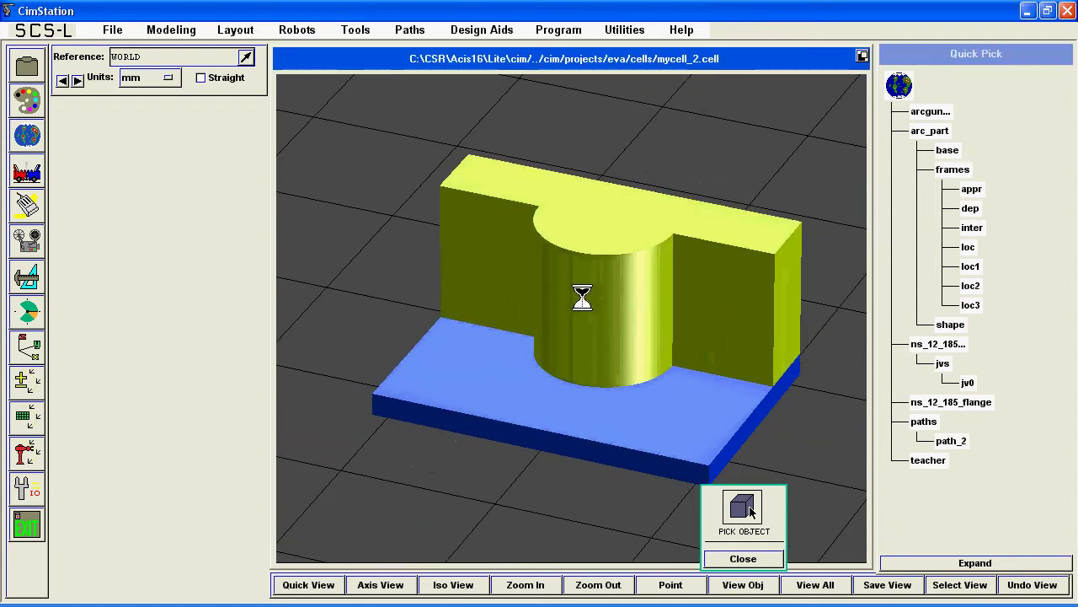
click(757, 561)
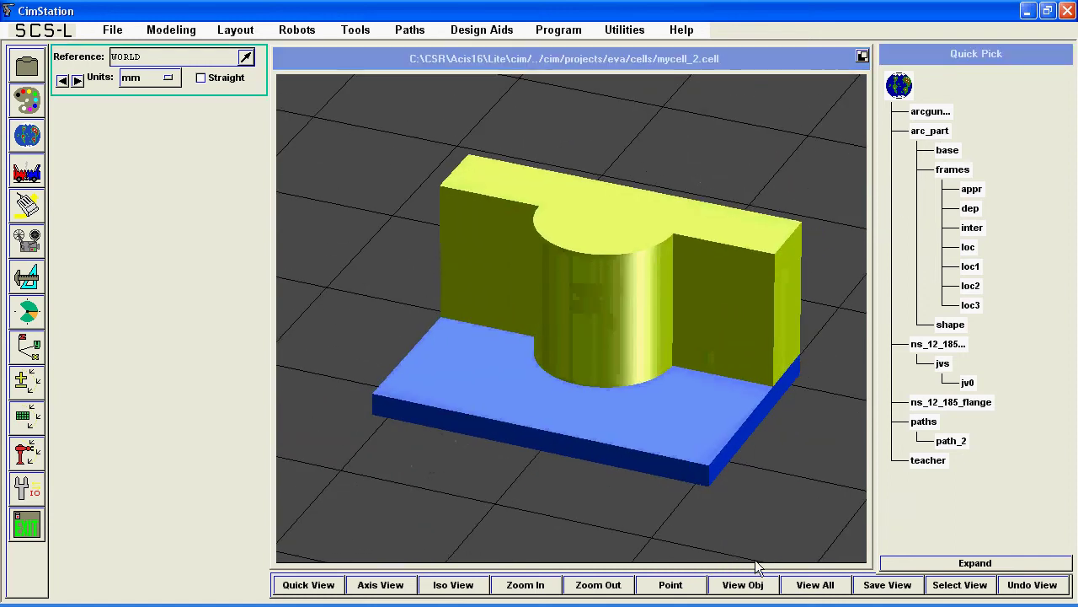
Step: Apply 50 percent transparency to arc_part
click(26, 101)
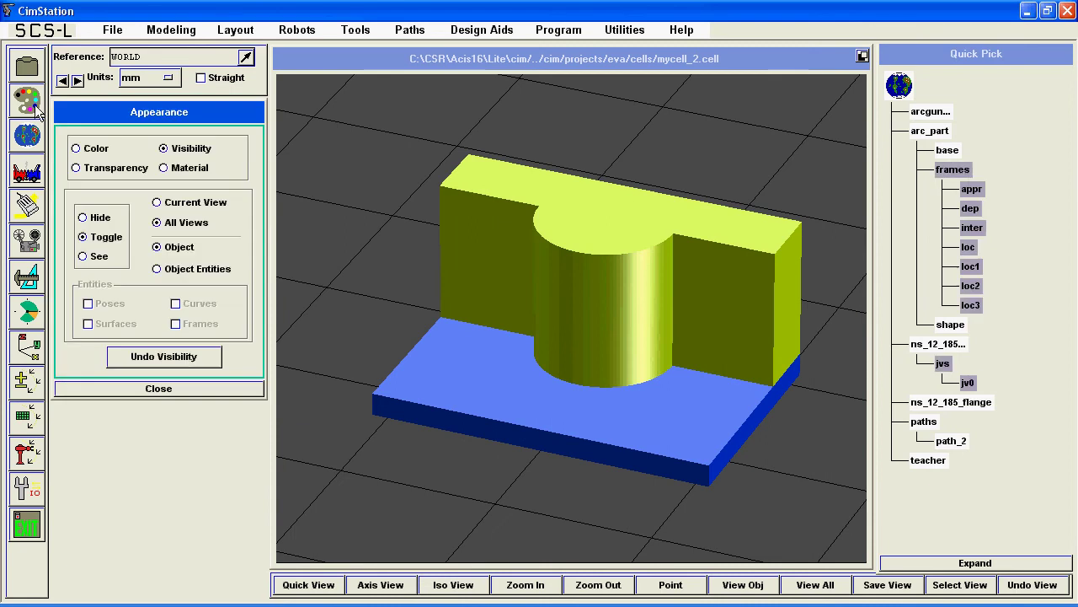
click(76, 168)
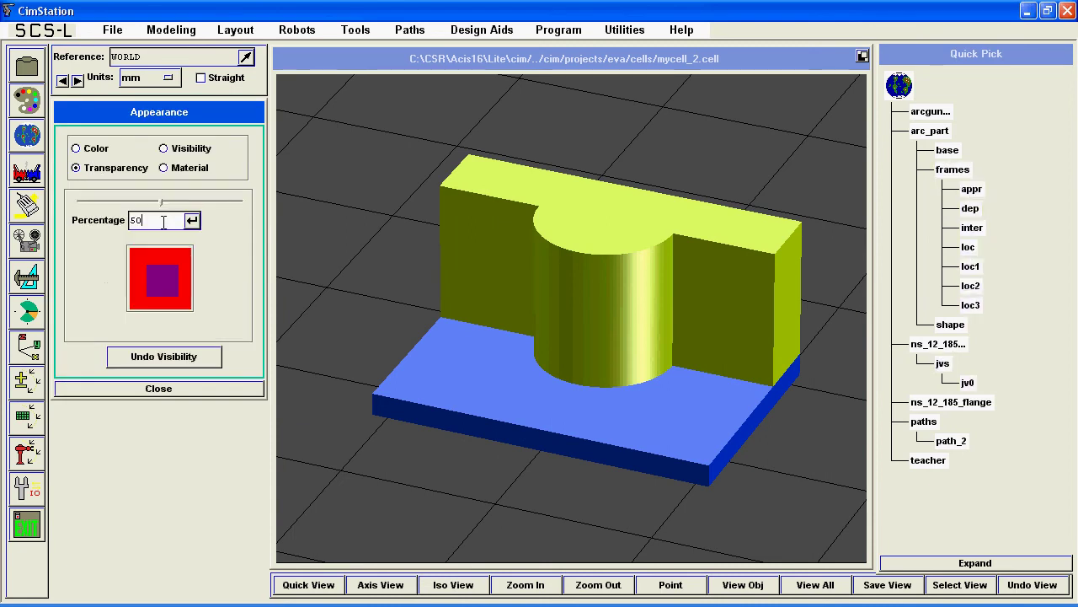
click(940, 137)
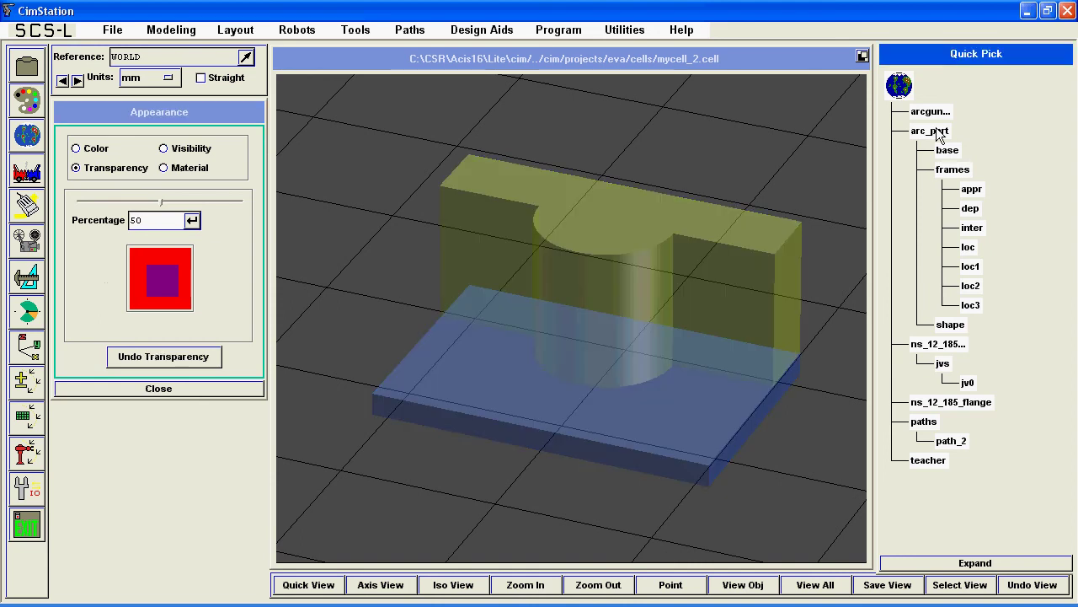
Step: Toggle on the visibility of arc_part's frames loc, loc1, loc2, loc3, inter, appr and dep
click(190, 149)
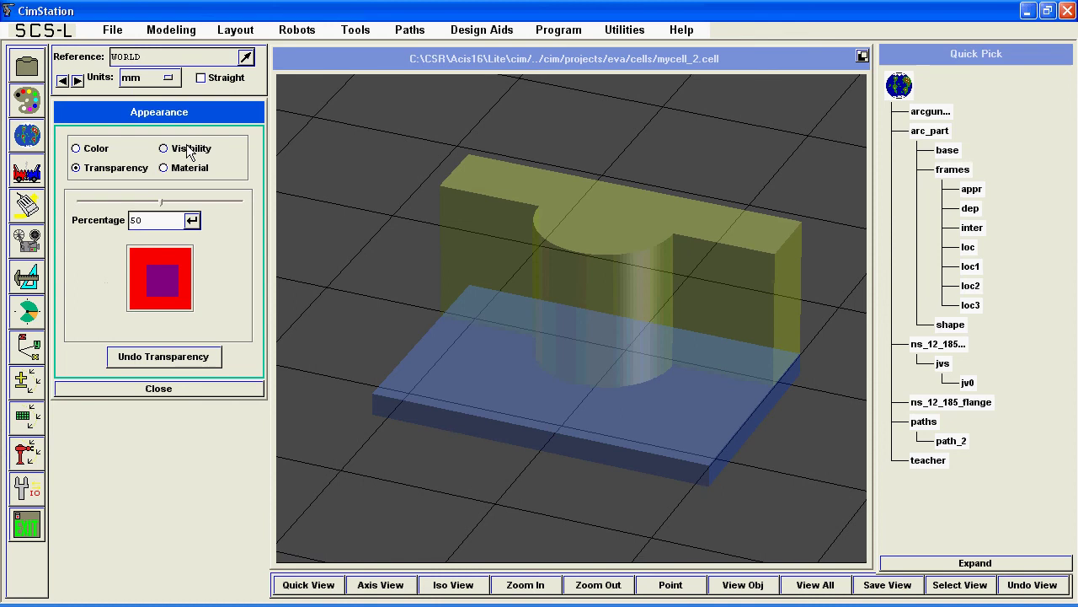
click(967, 248)
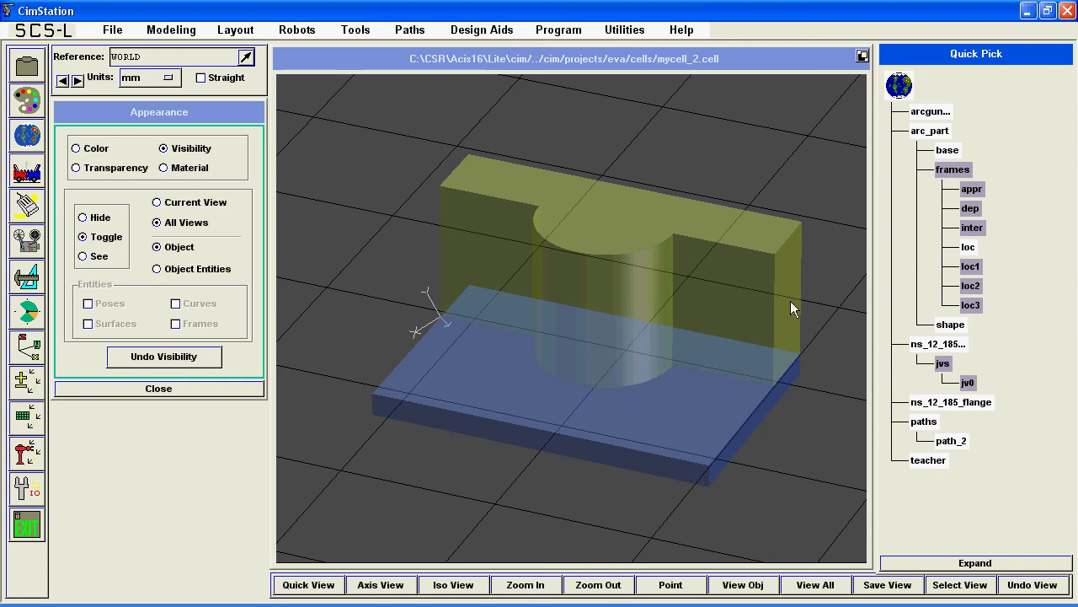
click(969, 269)
click(970, 286)
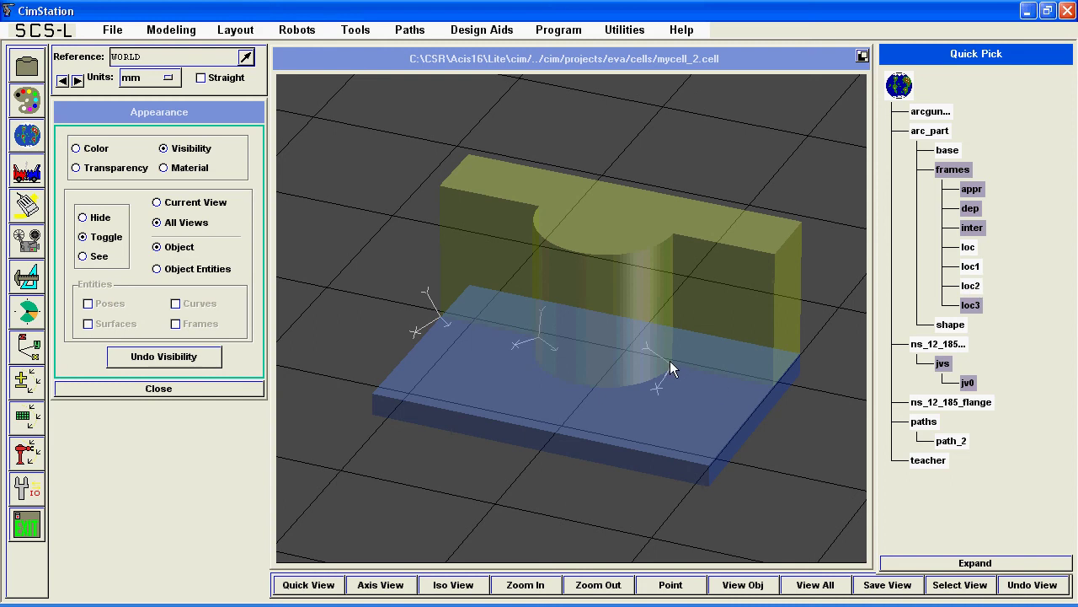
click(971, 305)
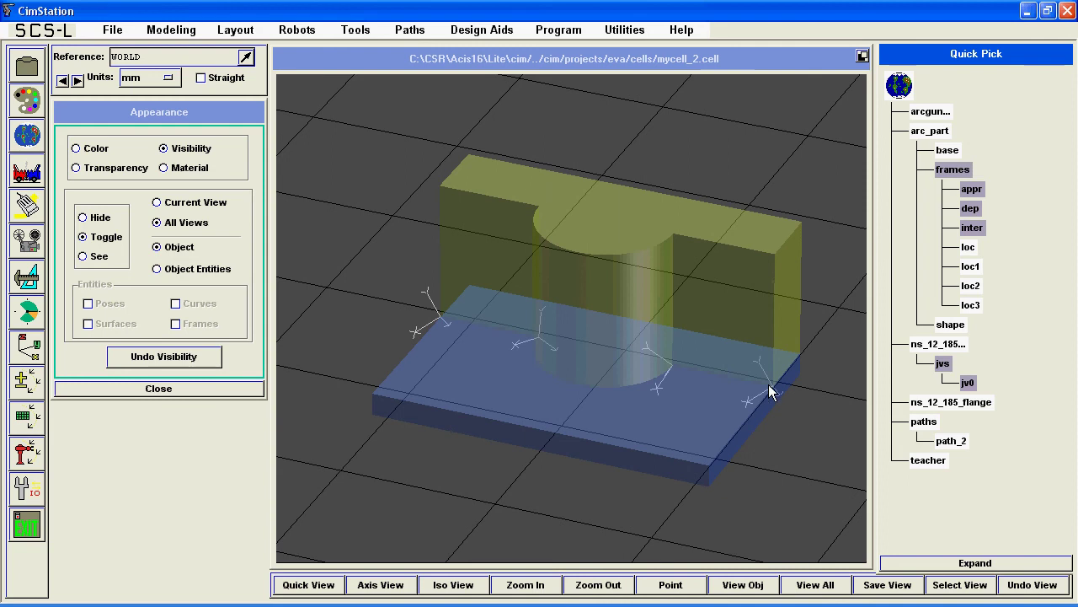
click(977, 231)
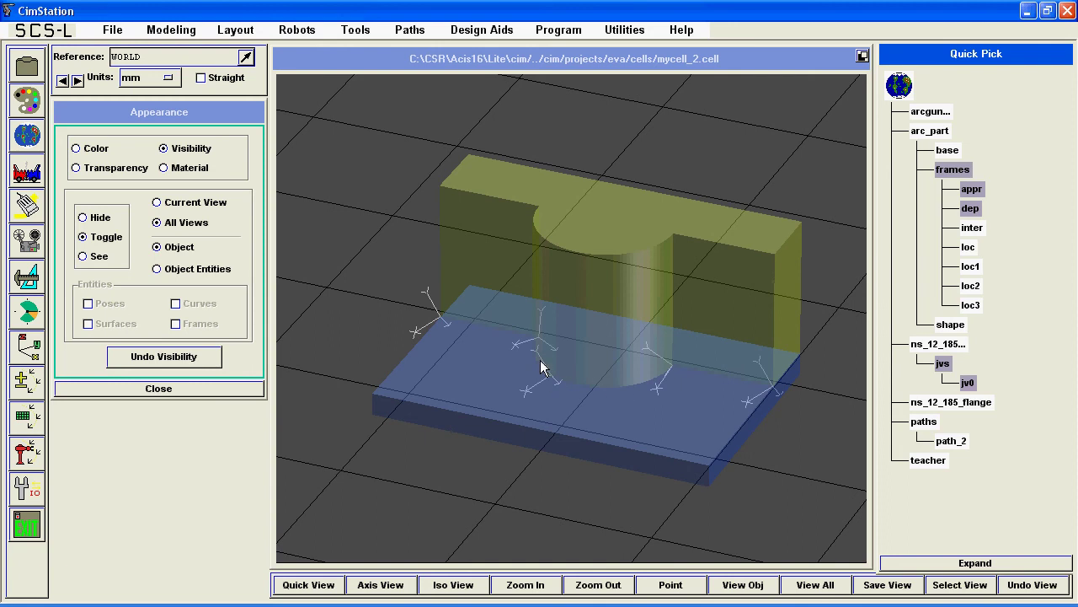
click(968, 190)
middle_drag(463, 274, 523, 282)
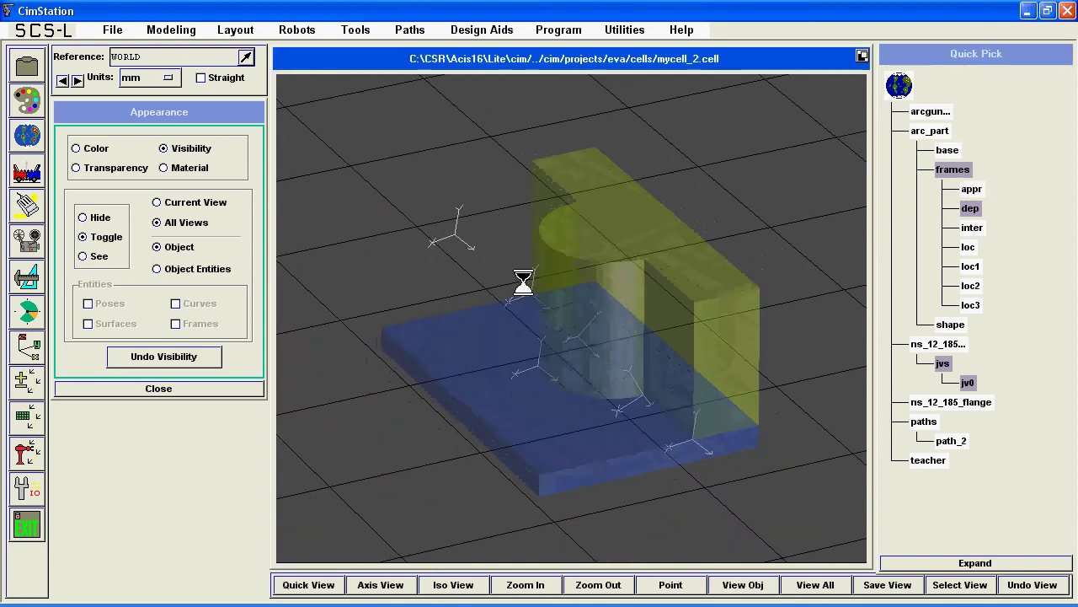
click(973, 213)
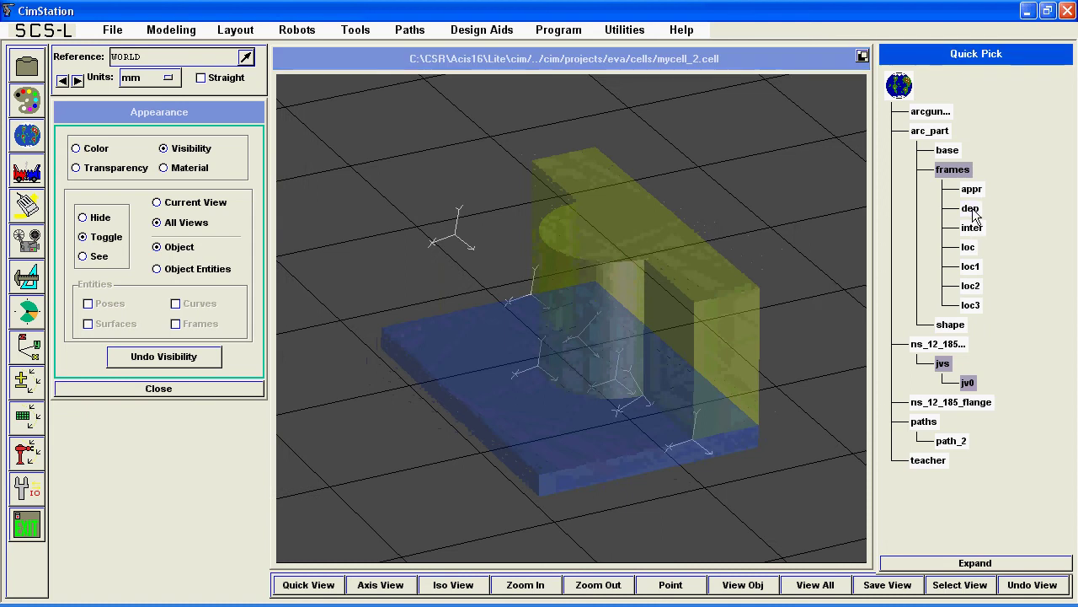
Step: Create a path named arcpath with ARCGUN as its owner
middle_drag(551, 368, 502, 341)
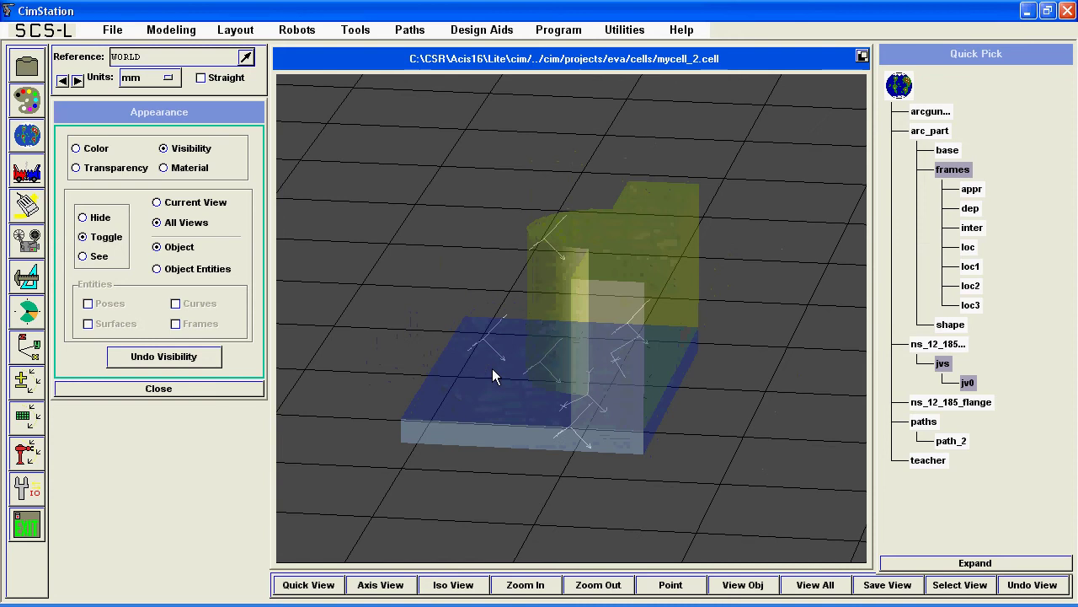
middle_drag(681, 369, 572, 319)
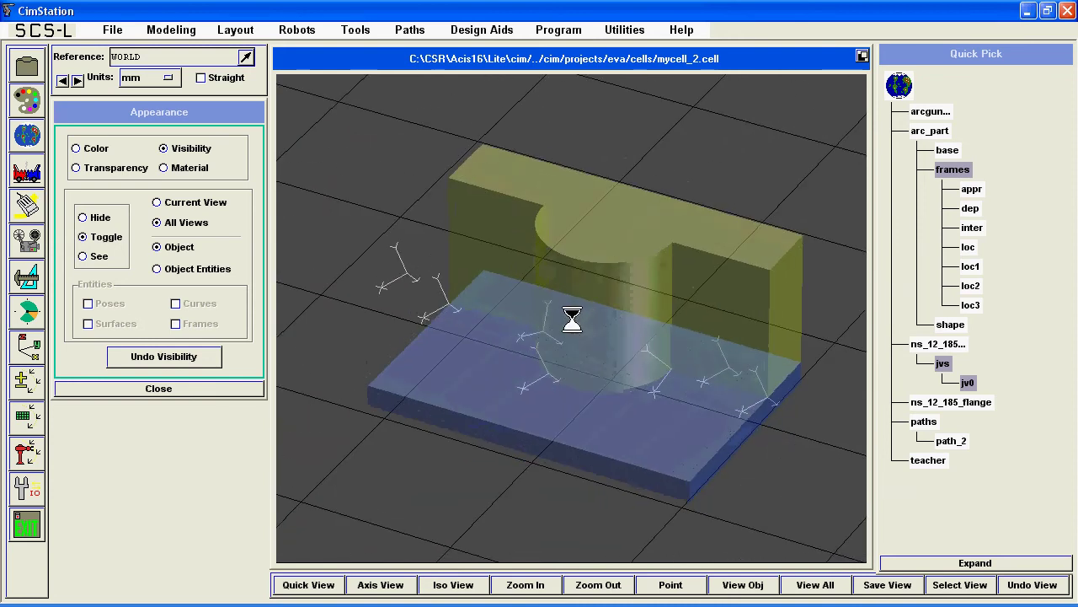
click(408, 30)
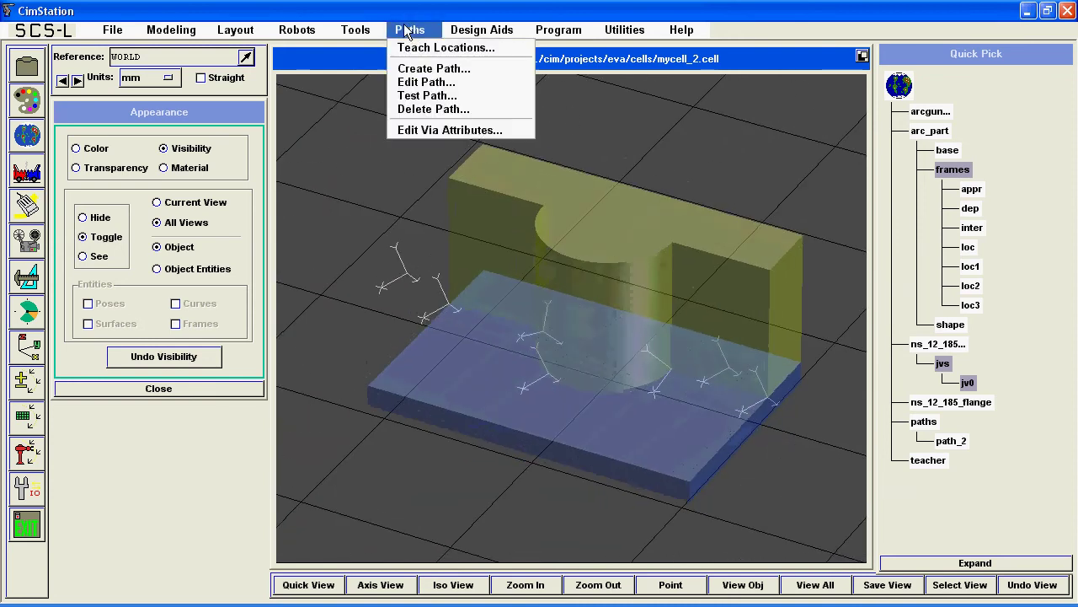
click(417, 70)
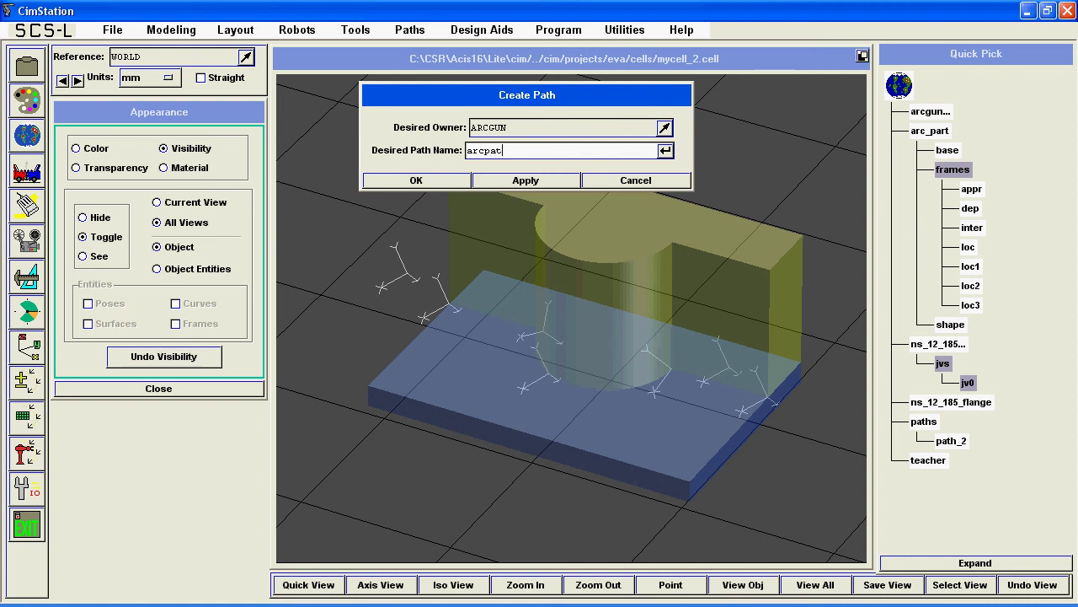
key(Return)
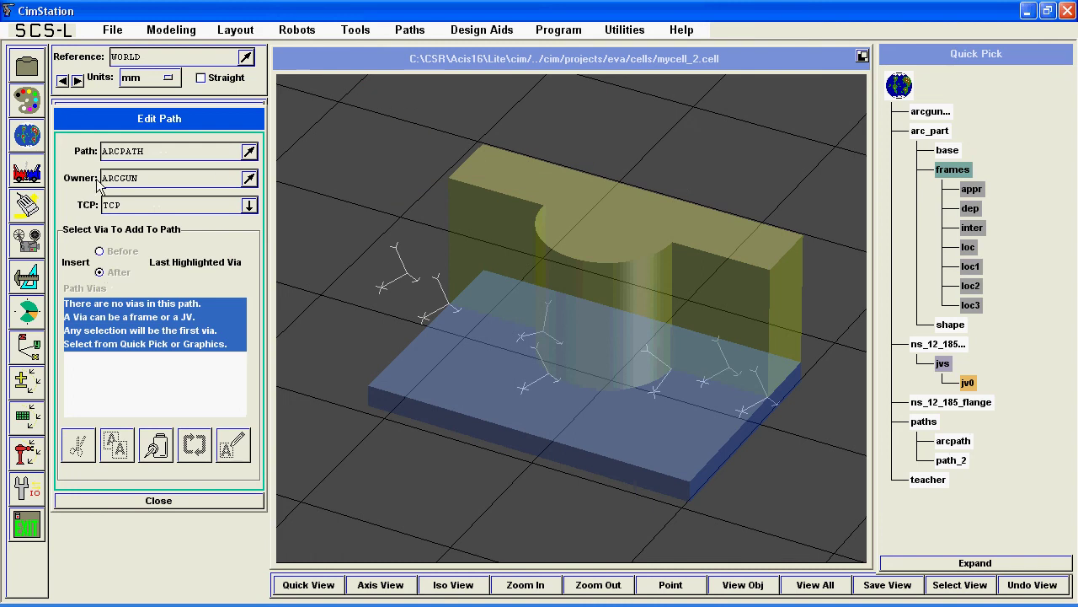
Step: Show the simulation clock in place of the reference settings, reset it, and return to editing the path
click(64, 80)
click(167, 75)
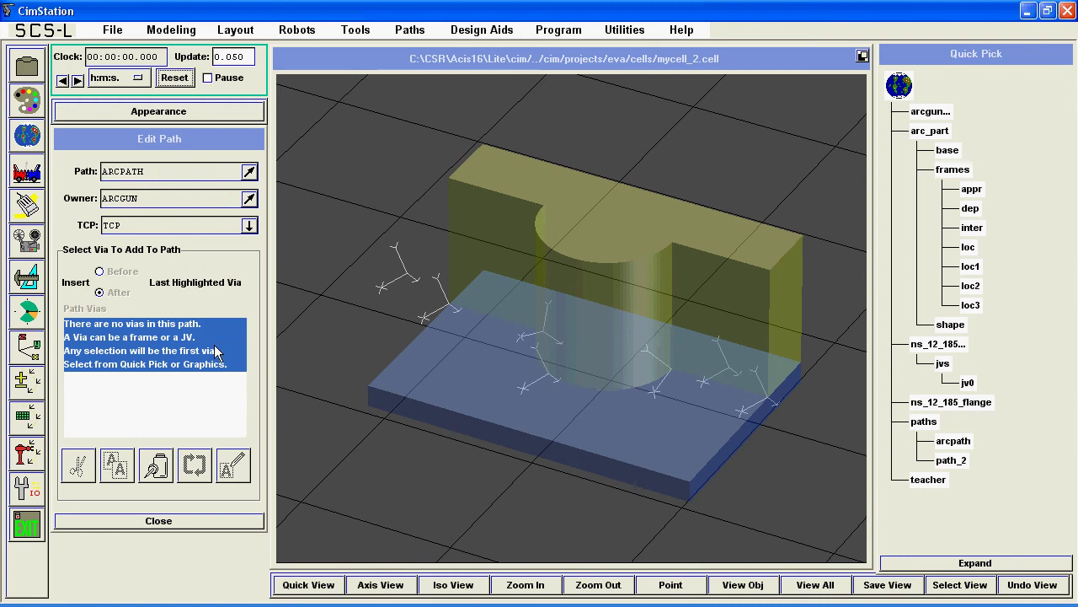
click(111, 139)
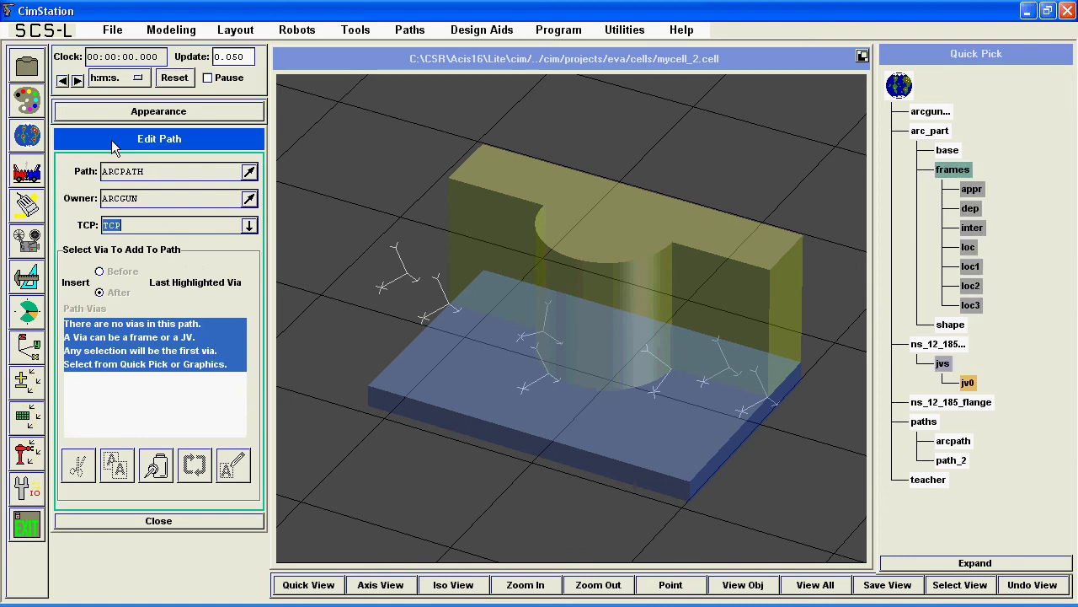
Step: Add the frames loc, loc1, loc2, loc3 and dep to arcpath as consecutive vias
click(968, 248)
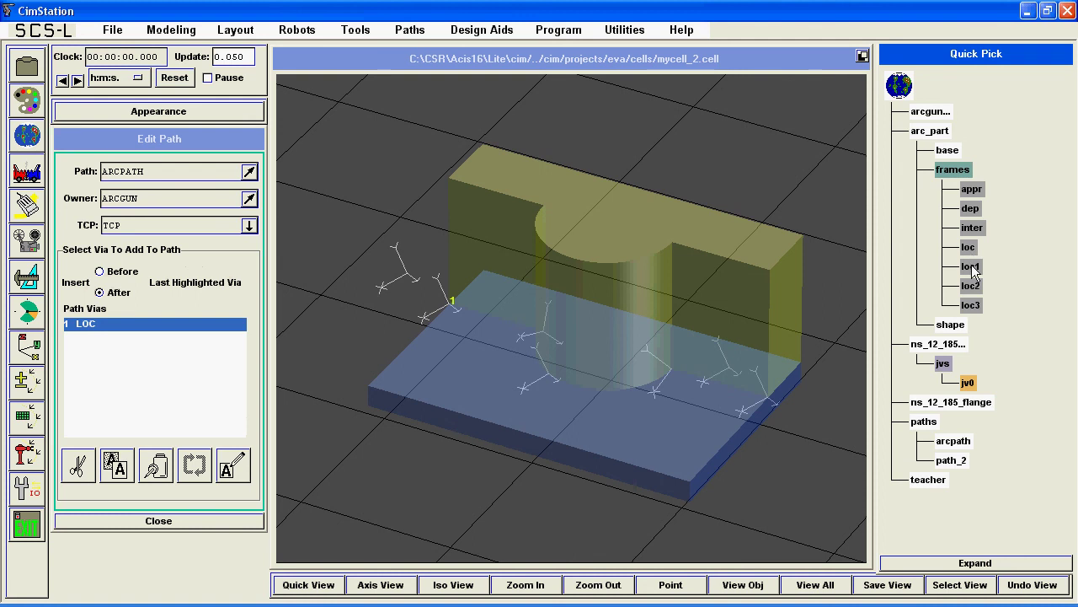
click(971, 267)
click(972, 287)
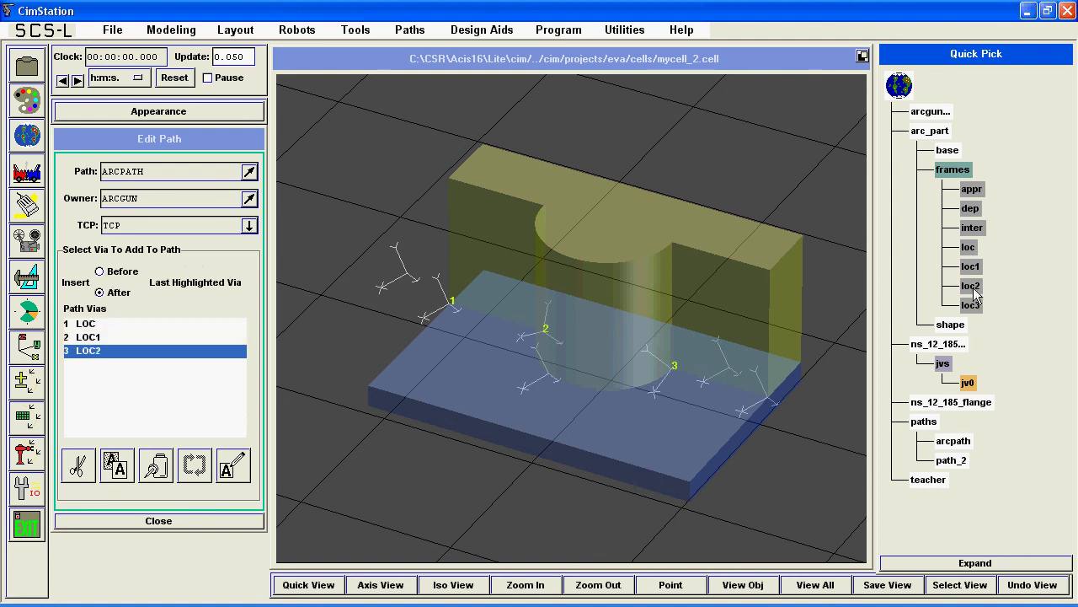
click(977, 305)
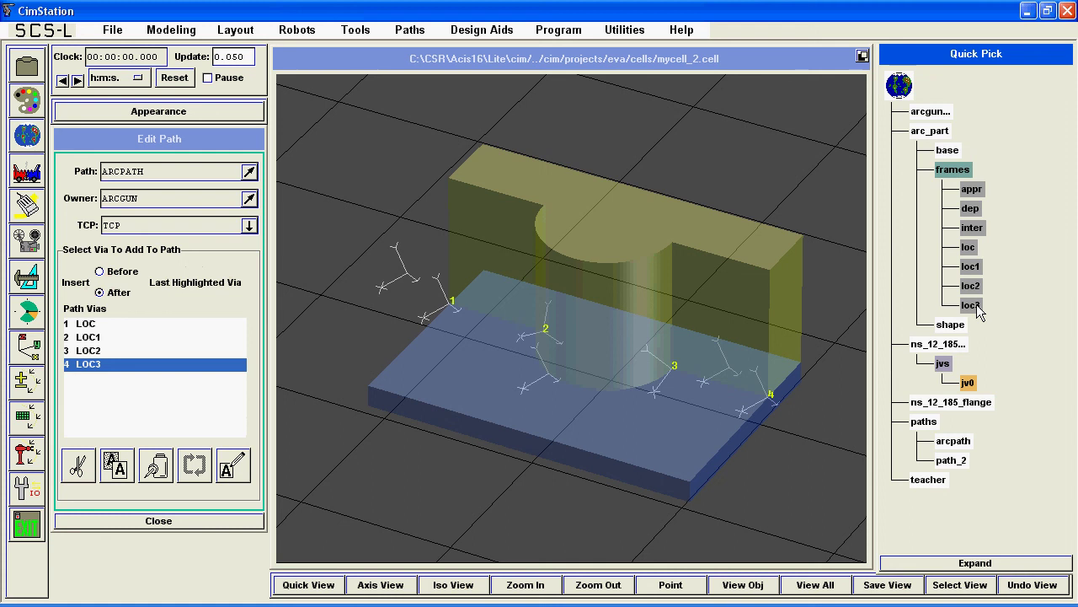
click(971, 209)
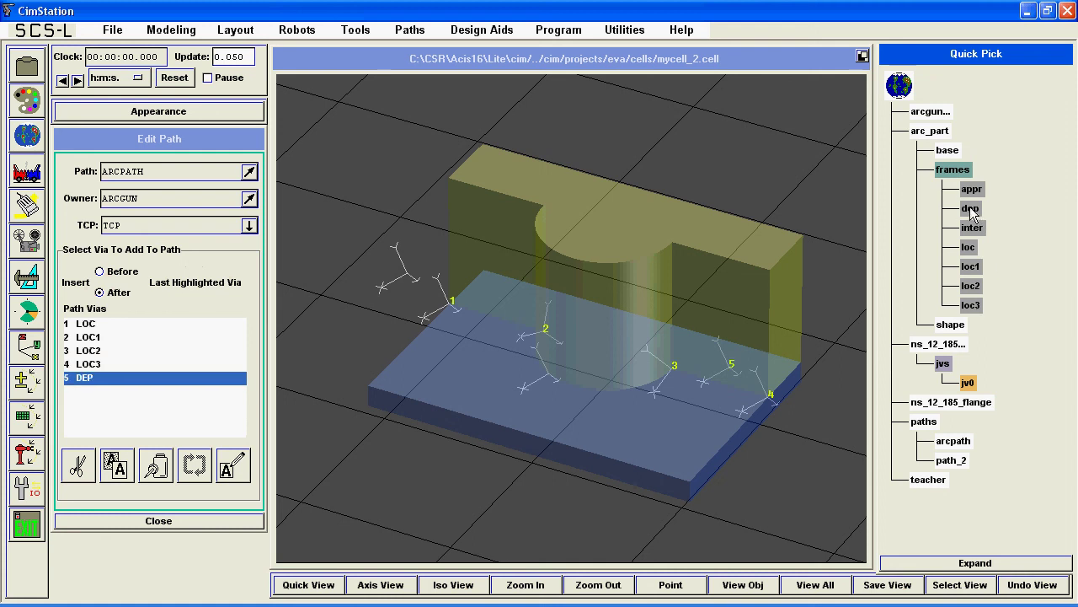
Step: Insert the appr frame before LOC as the first via, removing the DEP via wrongly inserted there
click(100, 272)
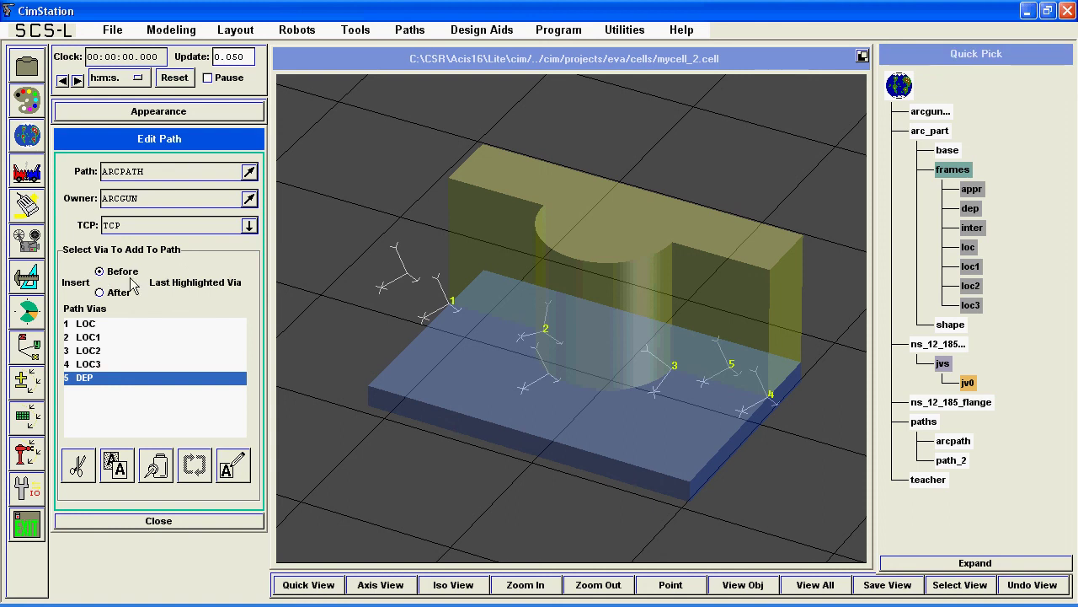
click(84, 327)
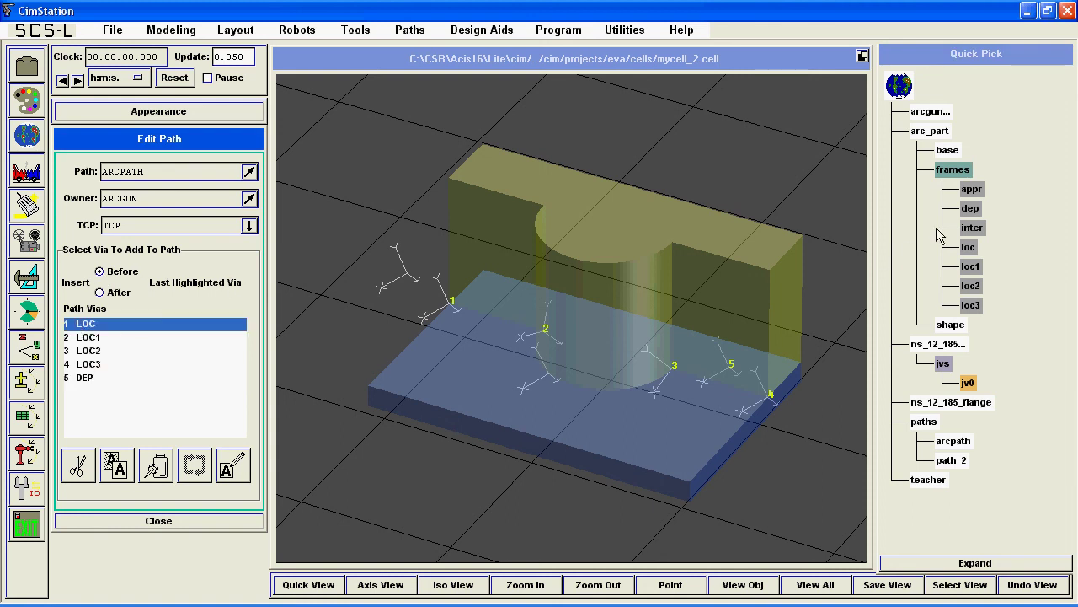
click(974, 212)
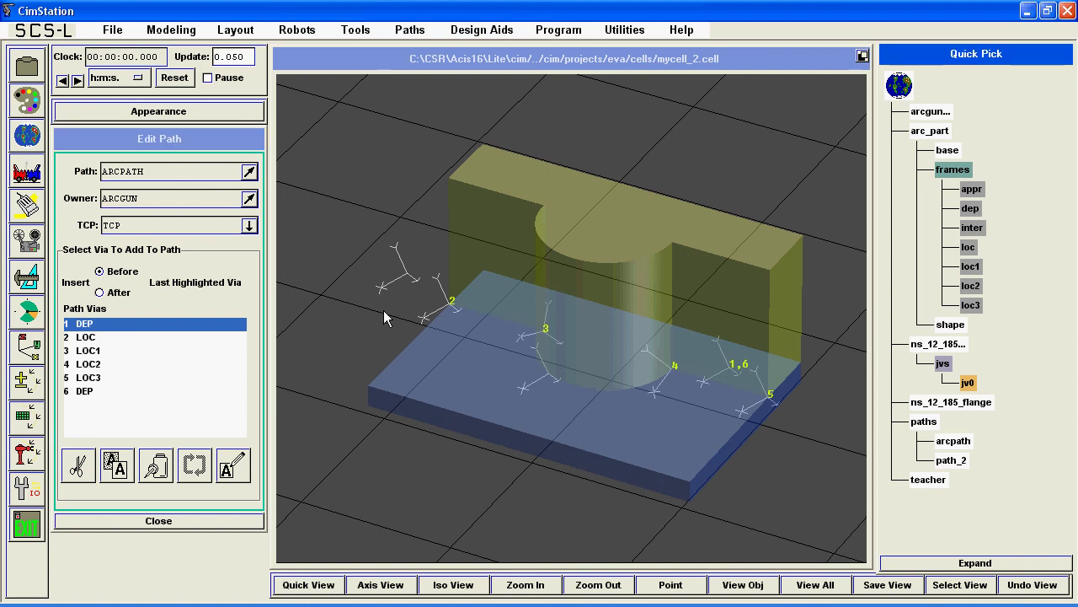
click(77, 465)
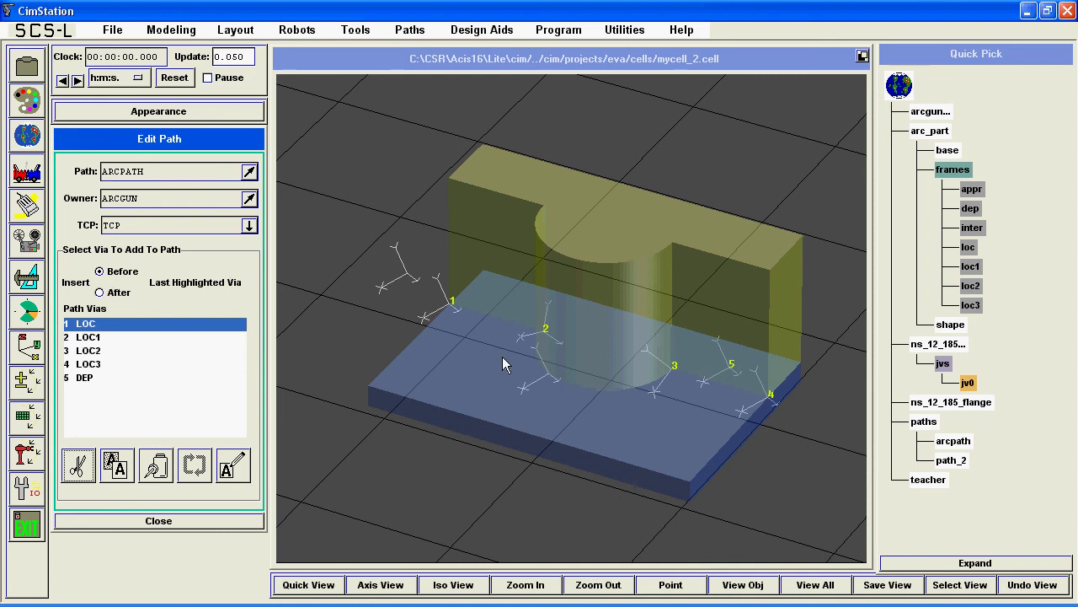
click(980, 186)
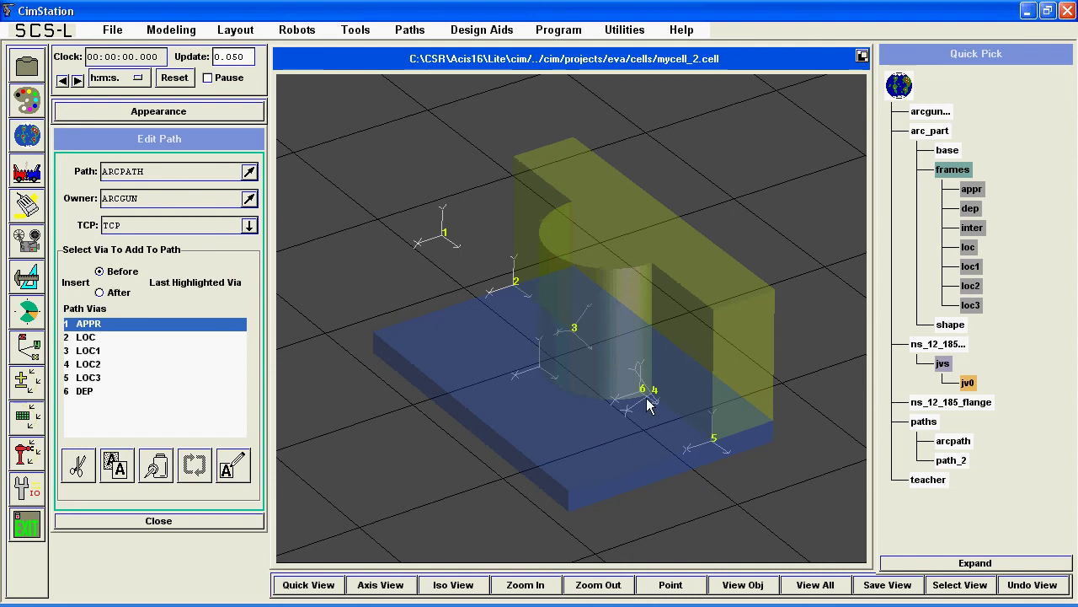
Step: Open the via attributes of arcpath and enlarge the table to show all its vias
middle_drag(664, 398, 697, 406)
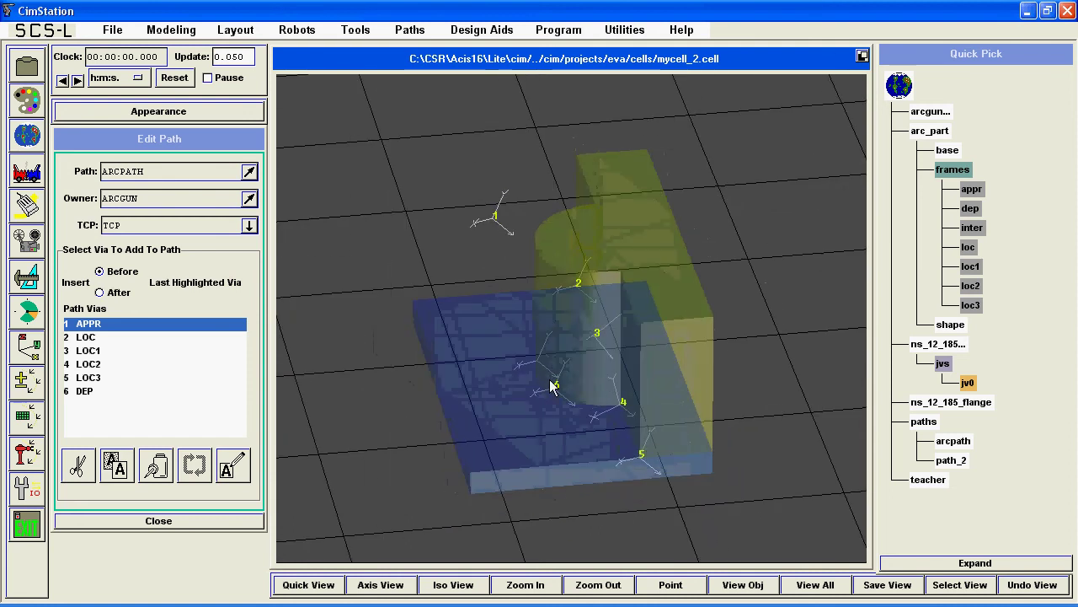
click(239, 465)
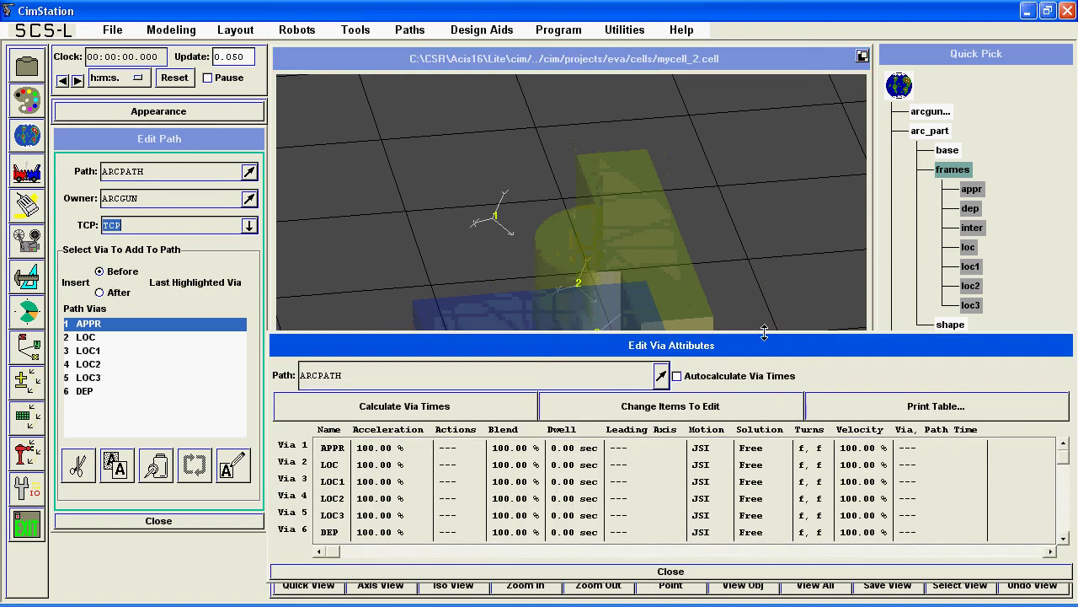
mouse_move(765, 333)
mouse_down()
mouse_move(764, 291)
mouse_move(763, 313)
mouse_up()
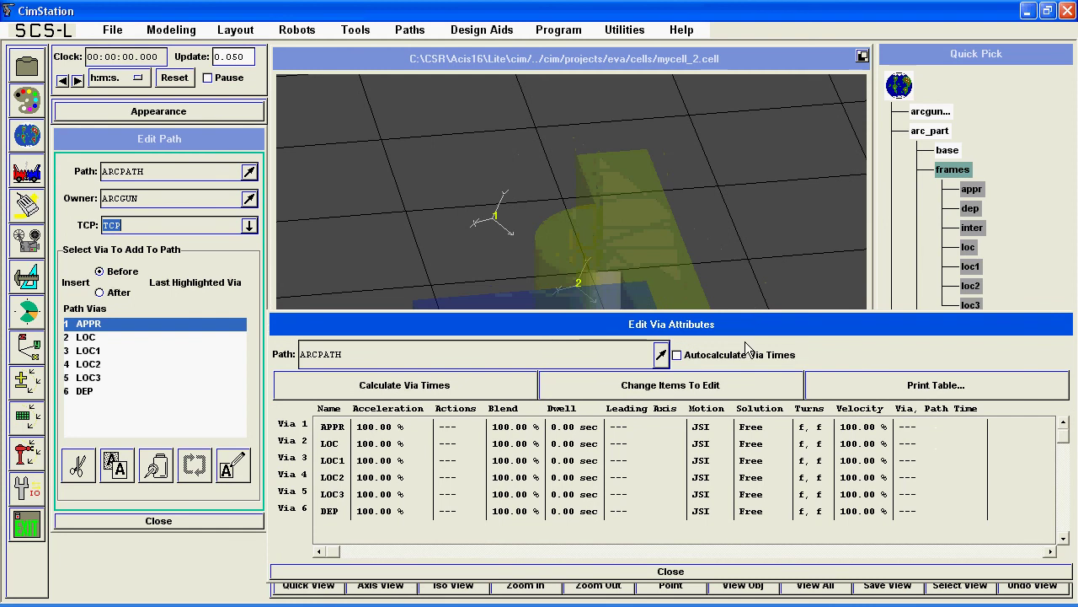
Step: Set the blend of all six arcpath vias to NOFLY with Coarse settling
drag(516, 426, 517, 505)
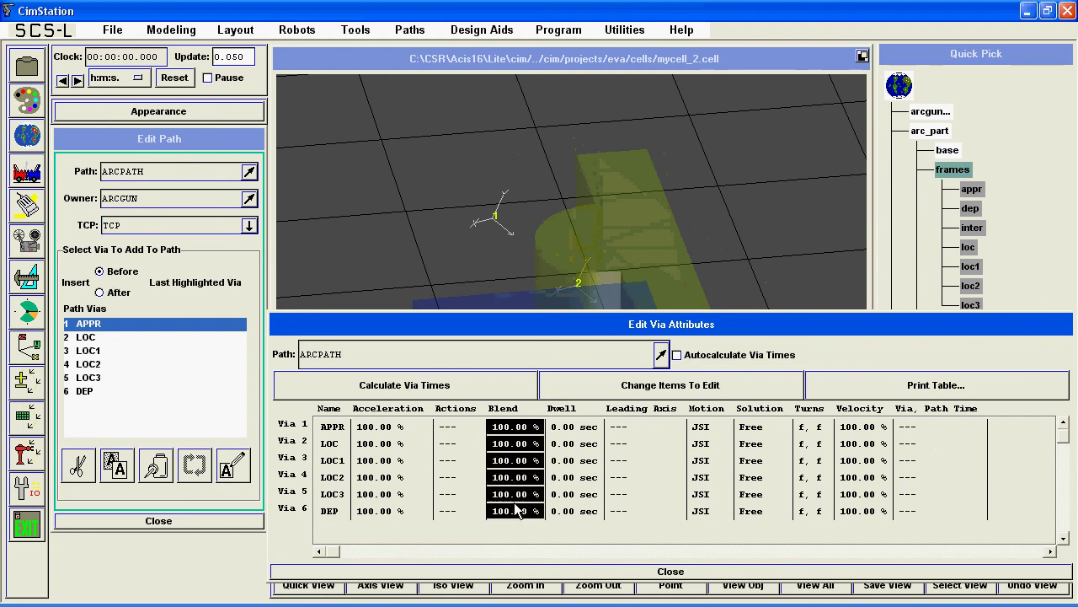
click(558, 447)
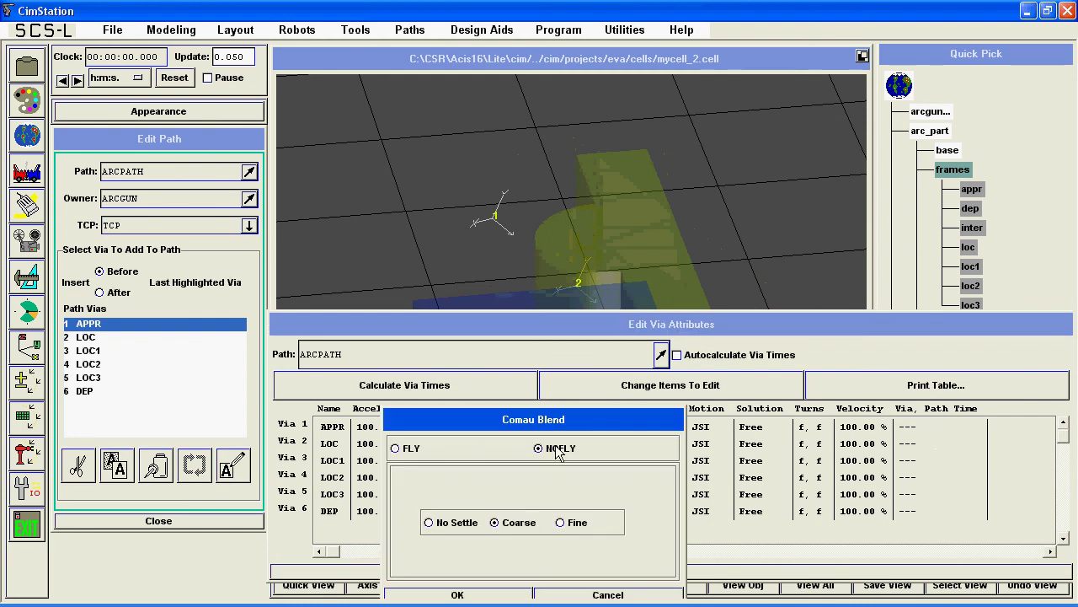
click(487, 594)
Step: Set the motion type of vias LOC, LOC1, LOC2, LOC3 and DEP to CSL
drag(689, 443, 697, 511)
click(699, 526)
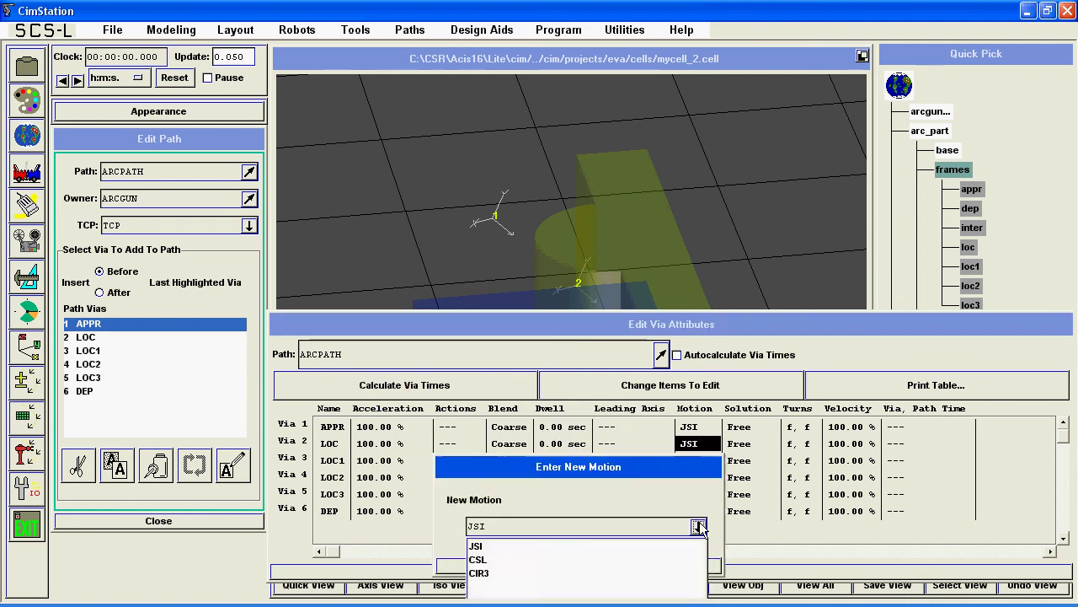
click(481, 560)
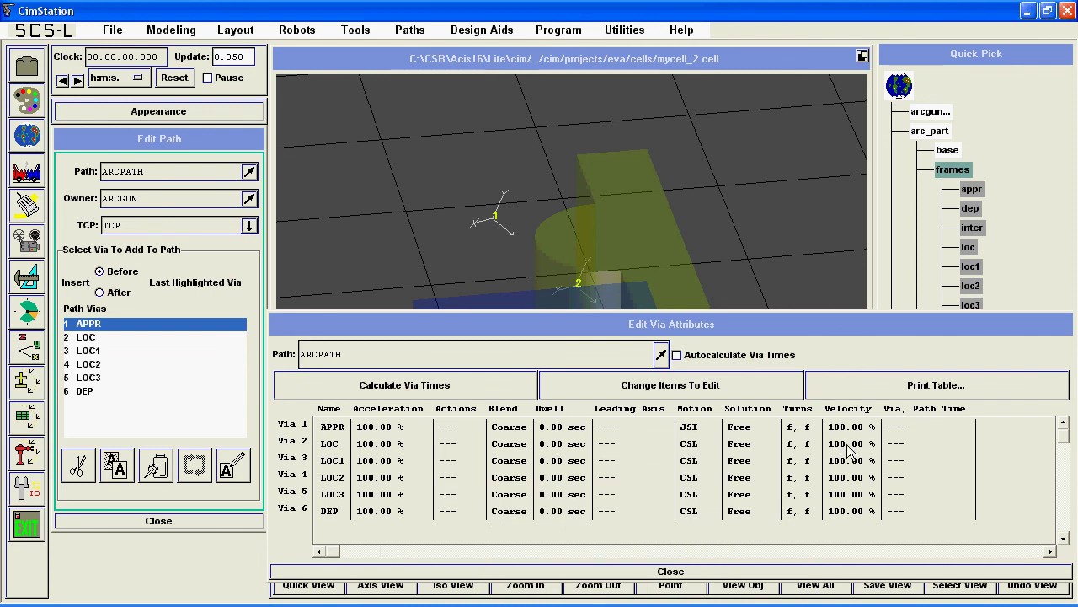
Step: Set the velocity of vias LOC through DEP to TCP Absolute Linear at 100 mm/sec and close the via attributes
drag(845, 445, 851, 518)
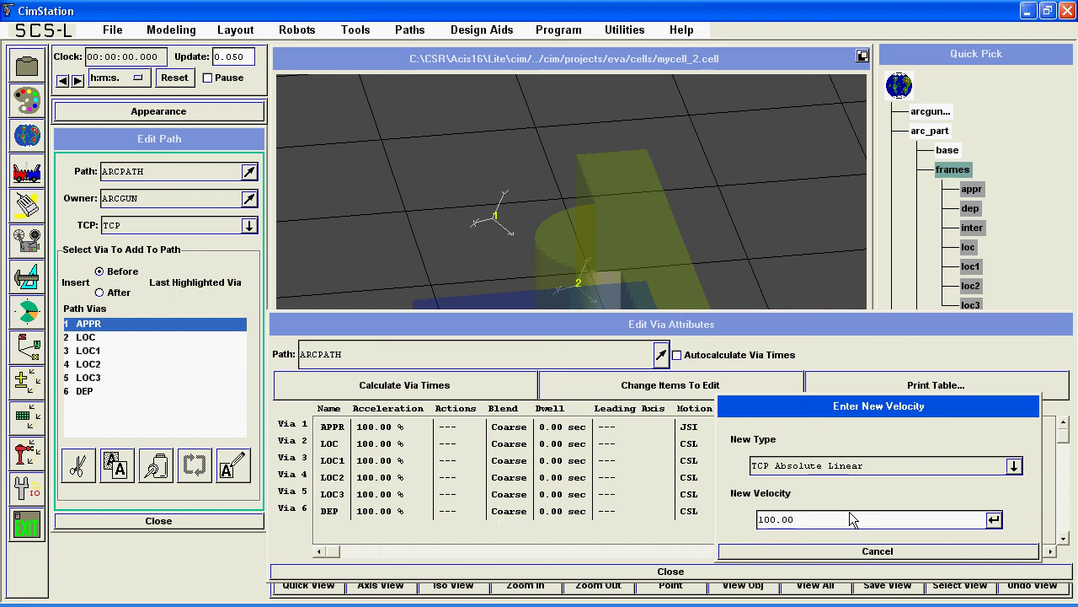
click(994, 519)
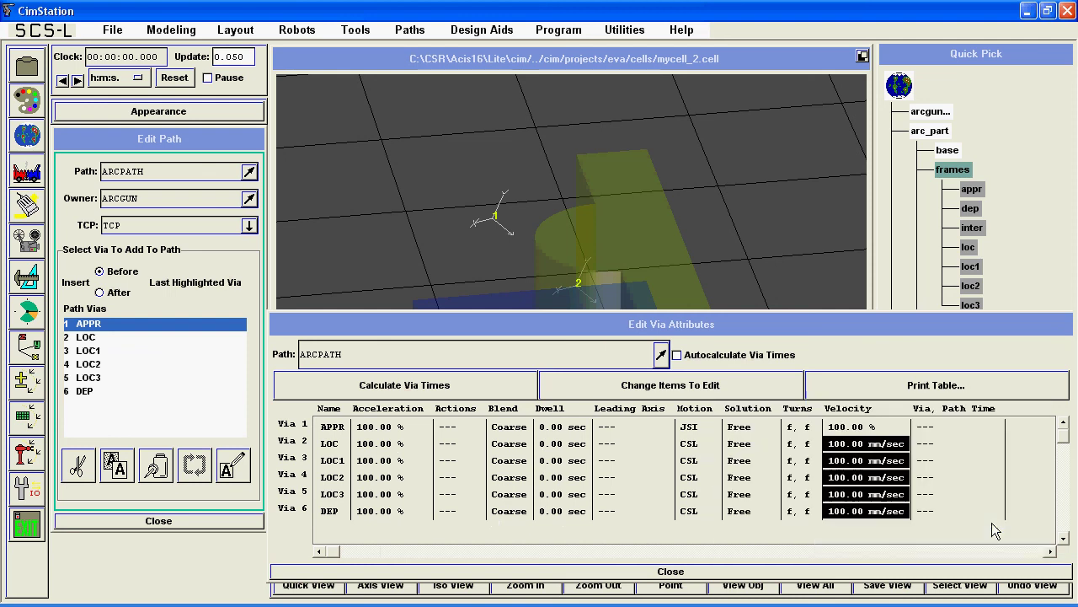
click(825, 572)
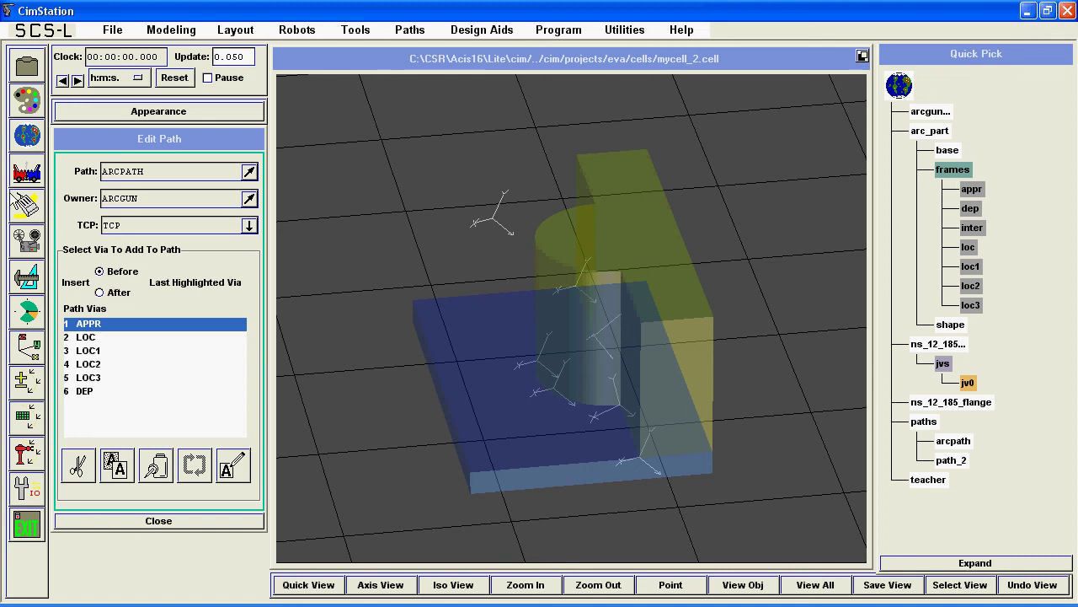
Step: Test arcpath with continuous moves, driving the robot through APPR, LOC, LOC1, LOC2, LOC3 and DEP in order
click(28, 455)
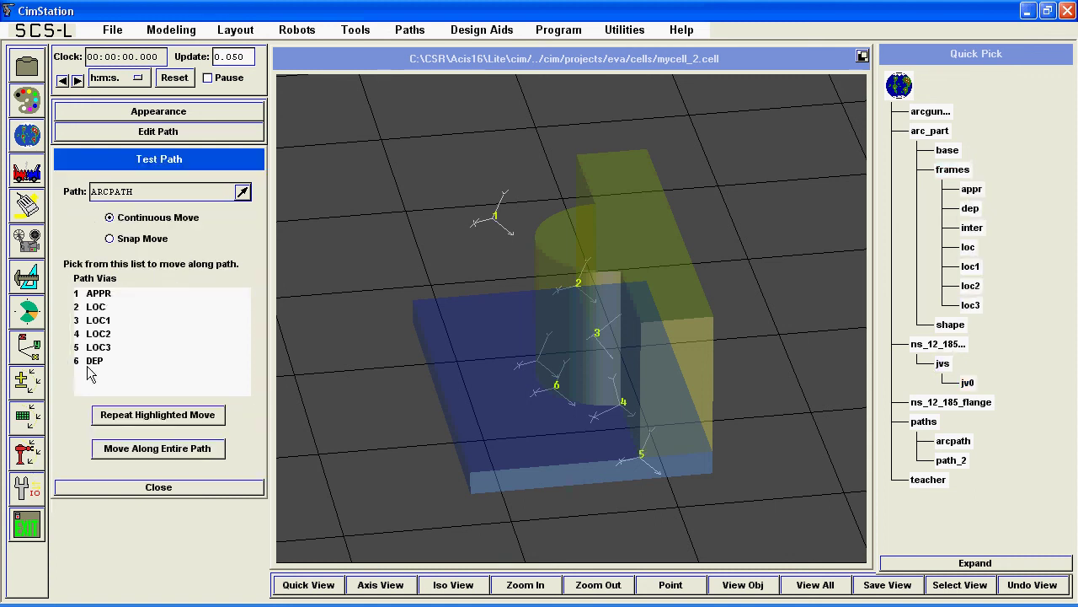
click(104, 294)
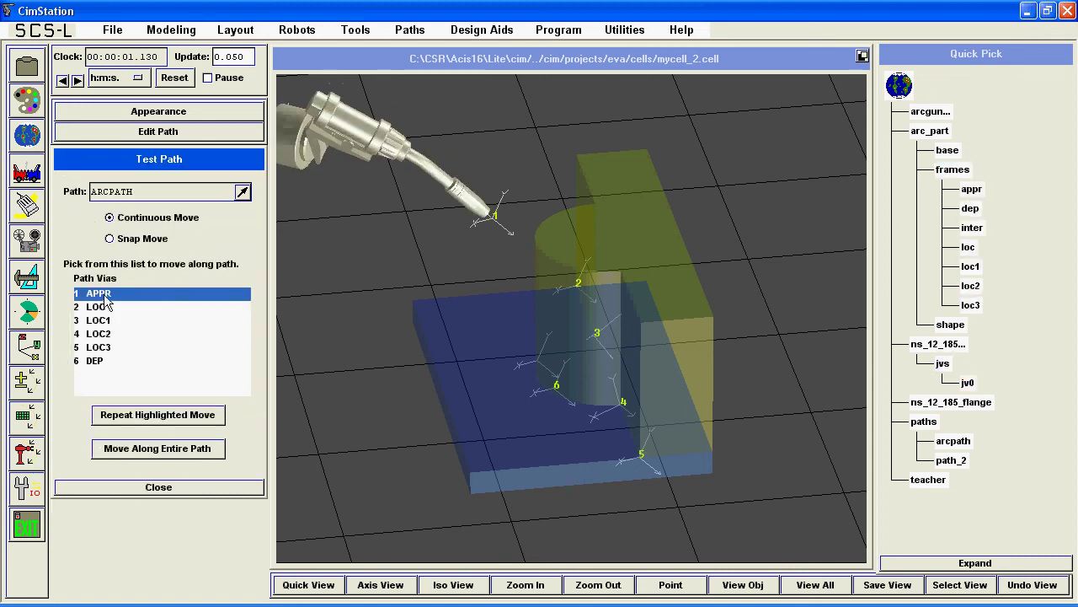
click(103, 308)
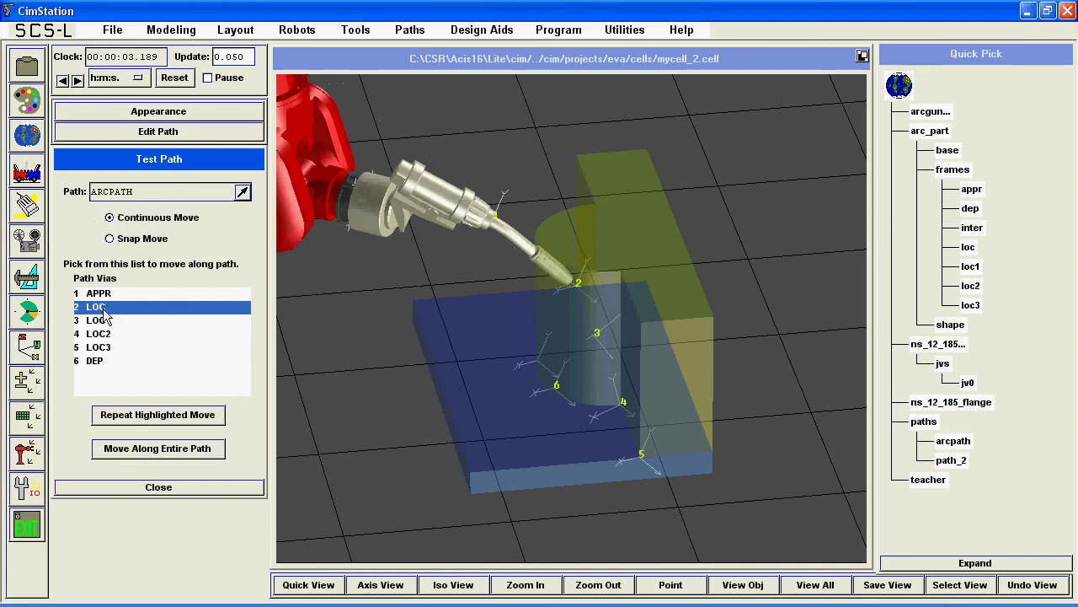
click(103, 321)
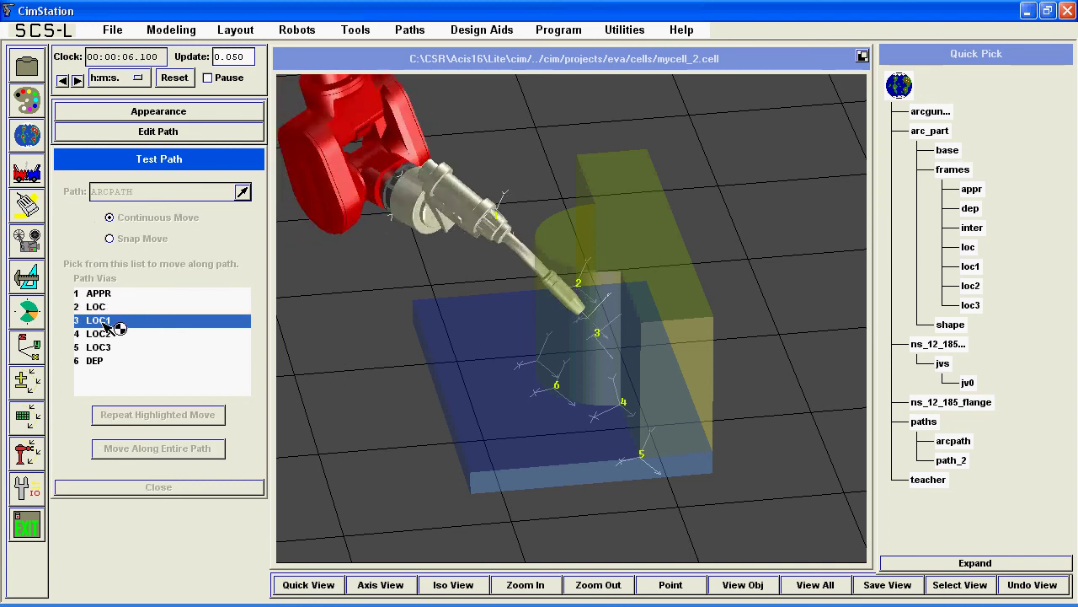
click(104, 335)
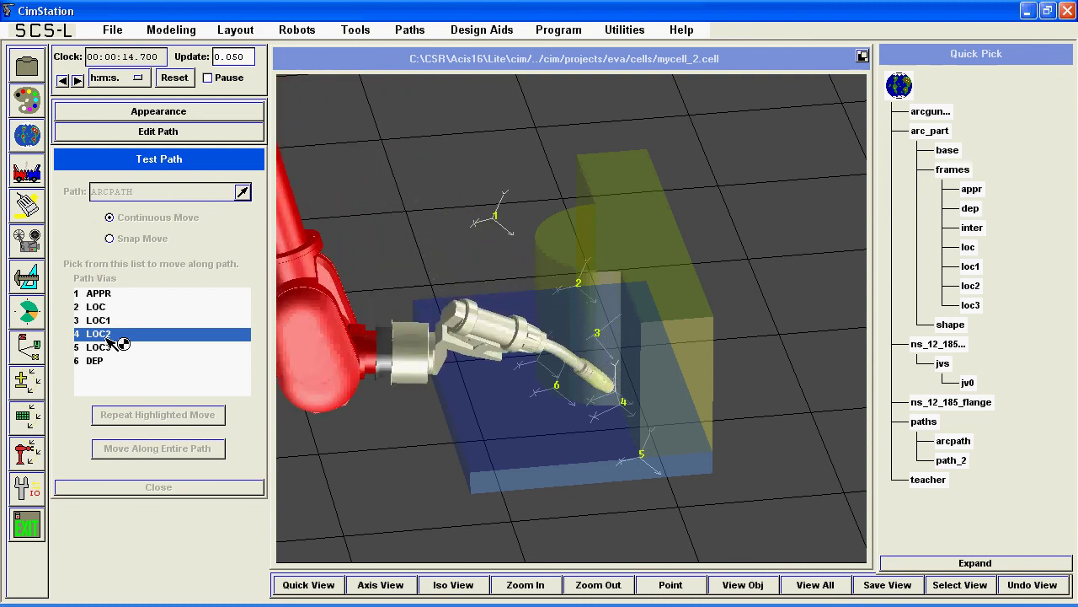
click(108, 347)
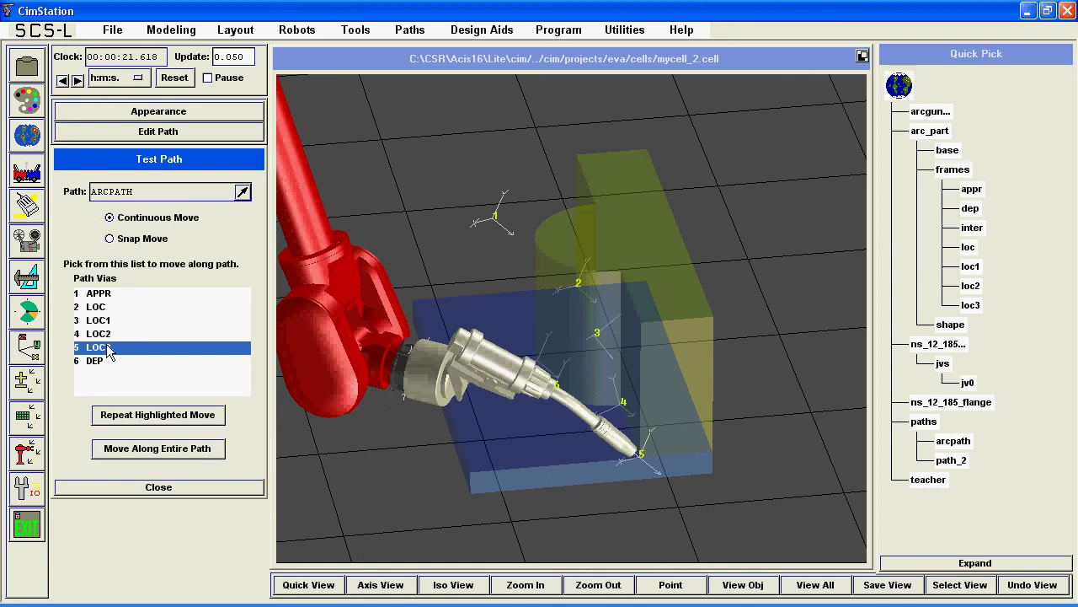
click(107, 361)
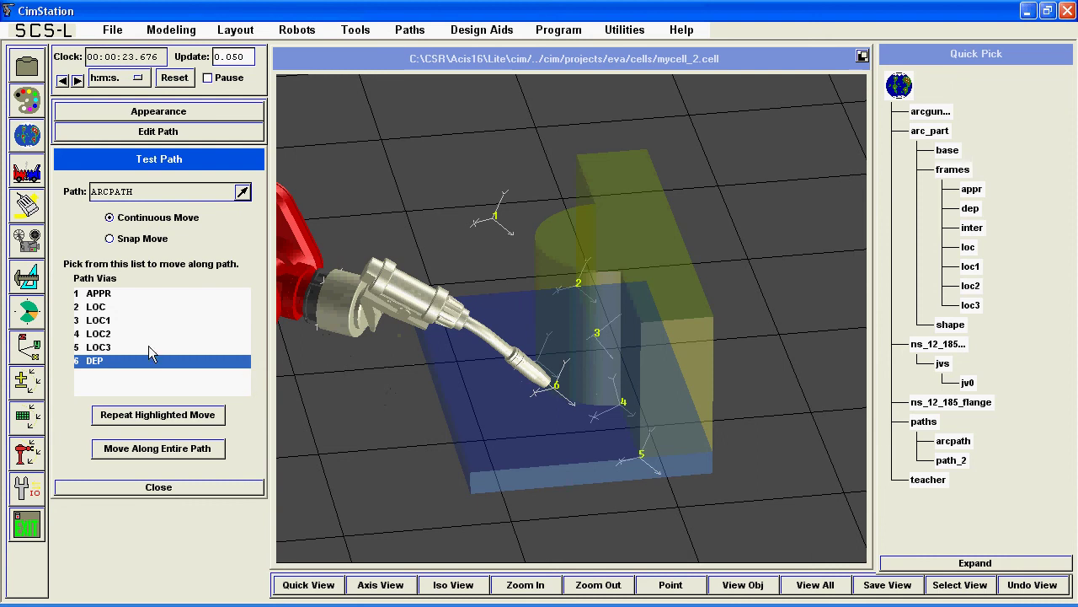
Step: Return the robot to APPR and run it through LOC to LOC1, the start of the arc
click(118, 293)
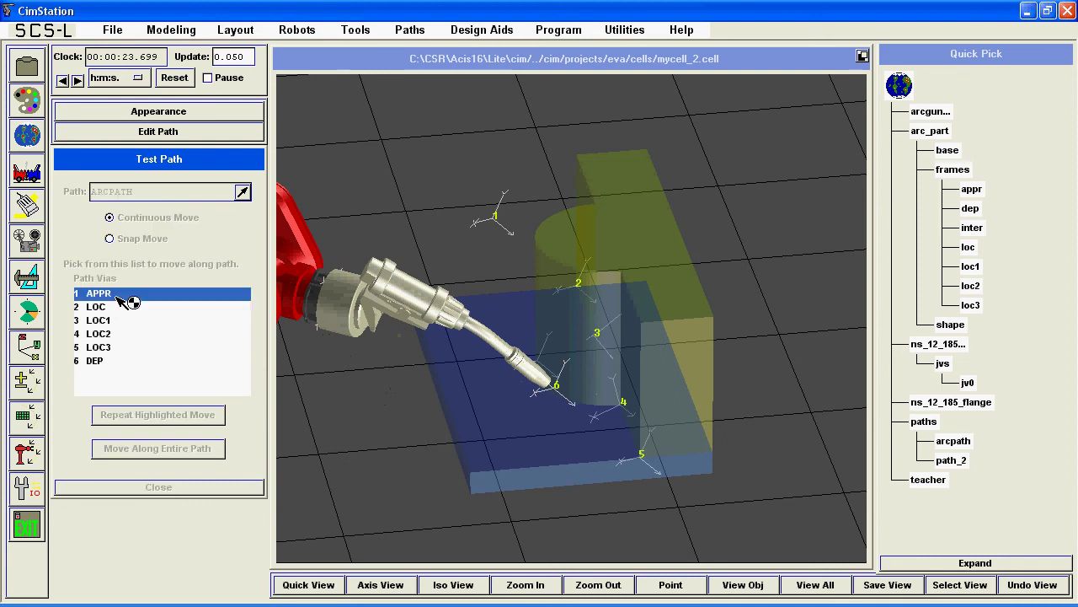
click(125, 308)
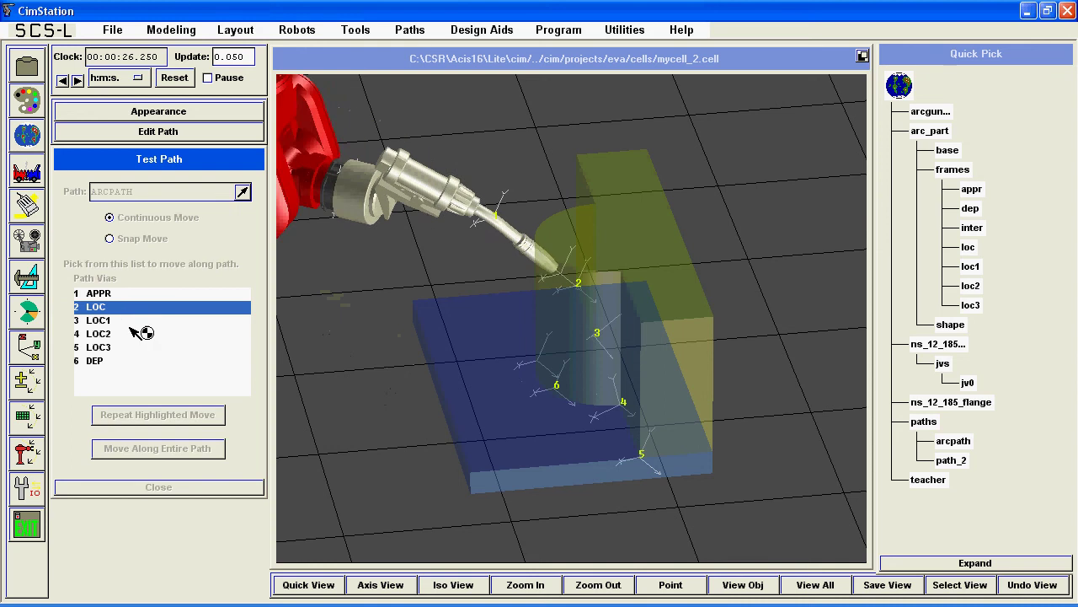
click(128, 320)
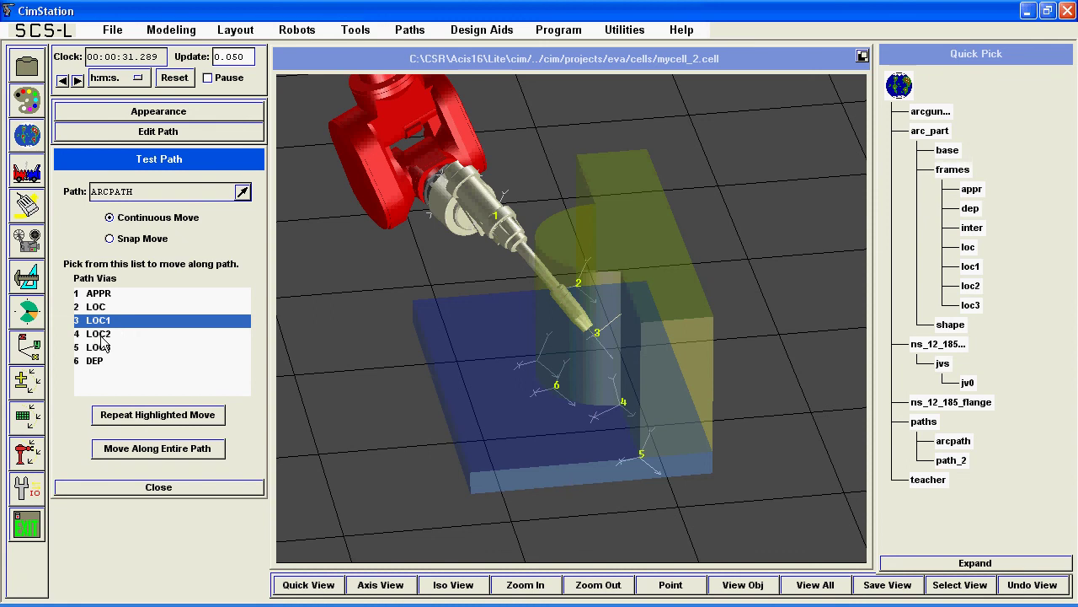
Step: Reopen the via attributes of arcpath and set the motion type of LOC2 to CIR3
click(32, 422)
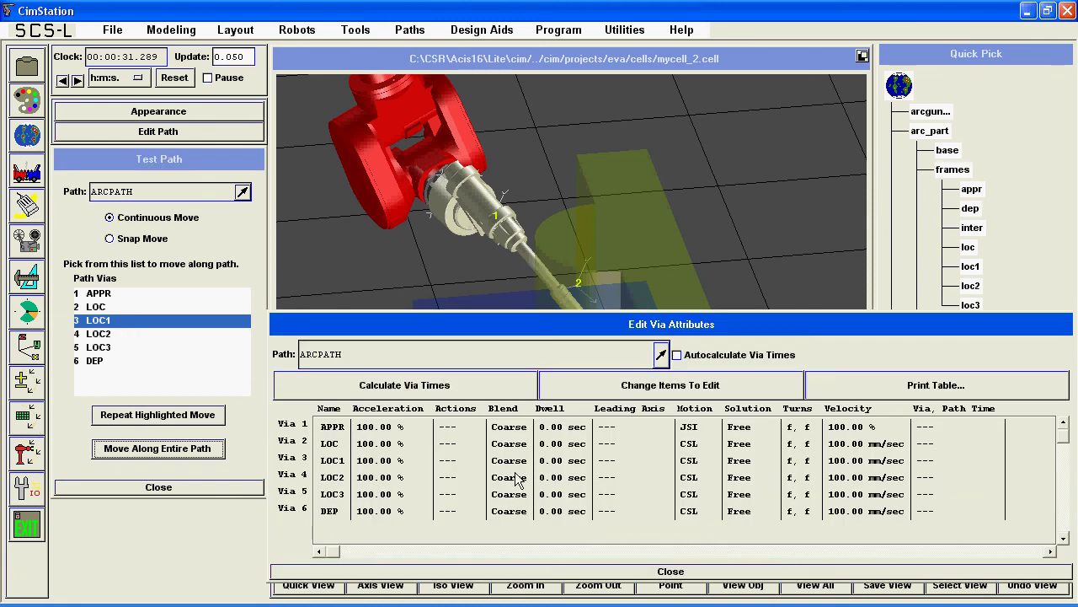
click(701, 477)
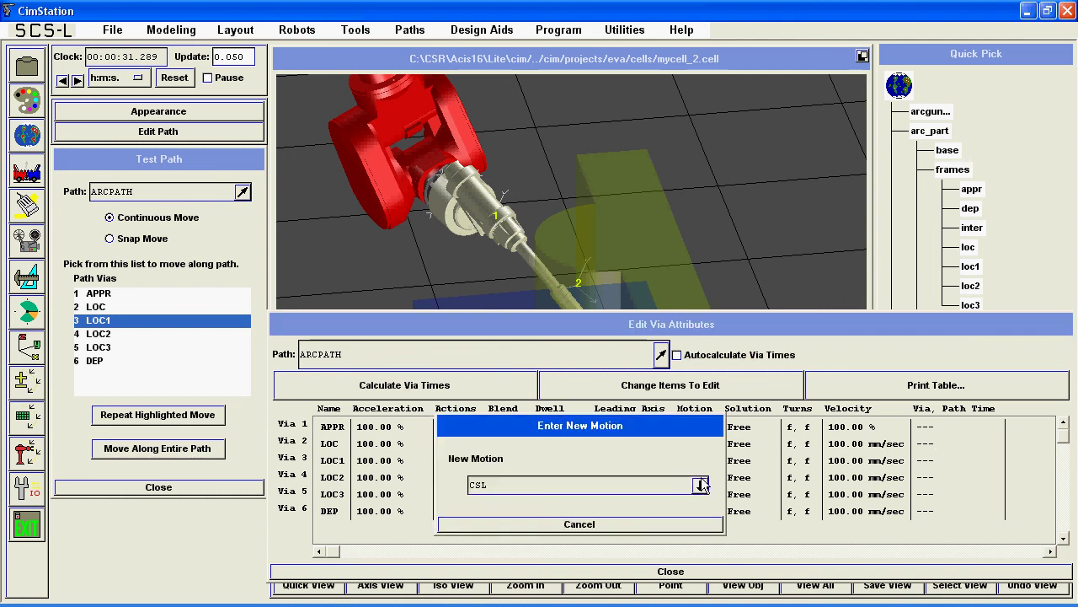
click(700, 484)
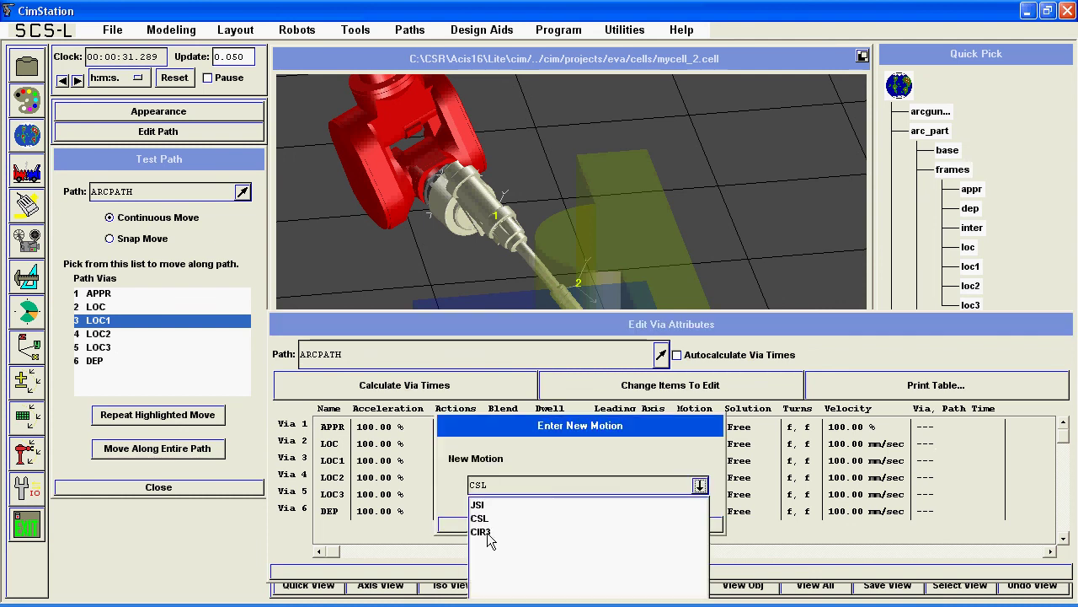
click(480, 532)
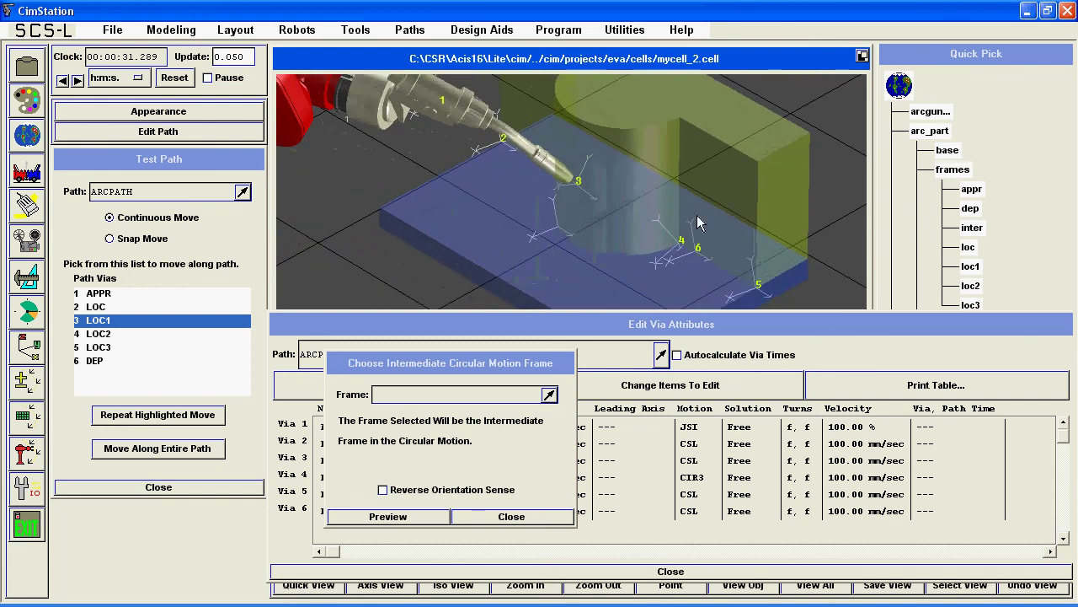
Step: Assign arc_part's inter frame as the intermediate frame of the circular motion and preview the arc
click(333, 365)
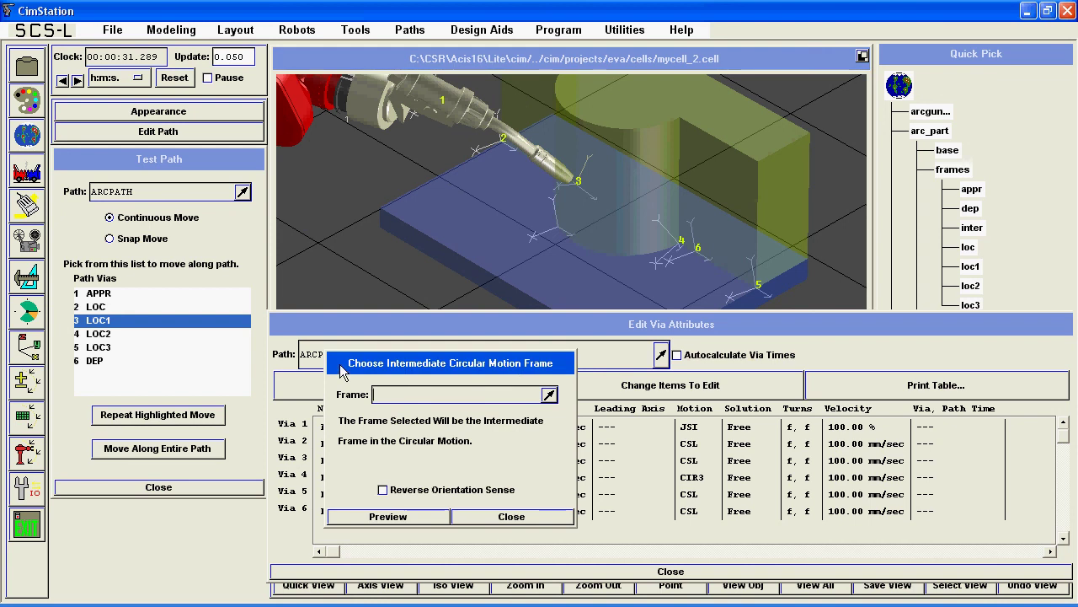
click(550, 395)
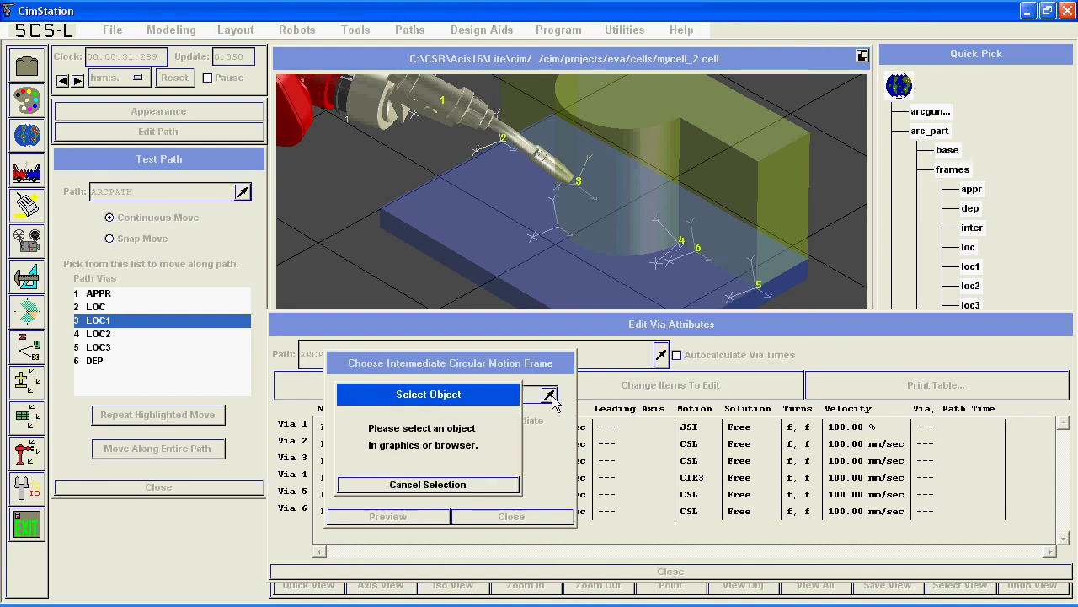
click(972, 229)
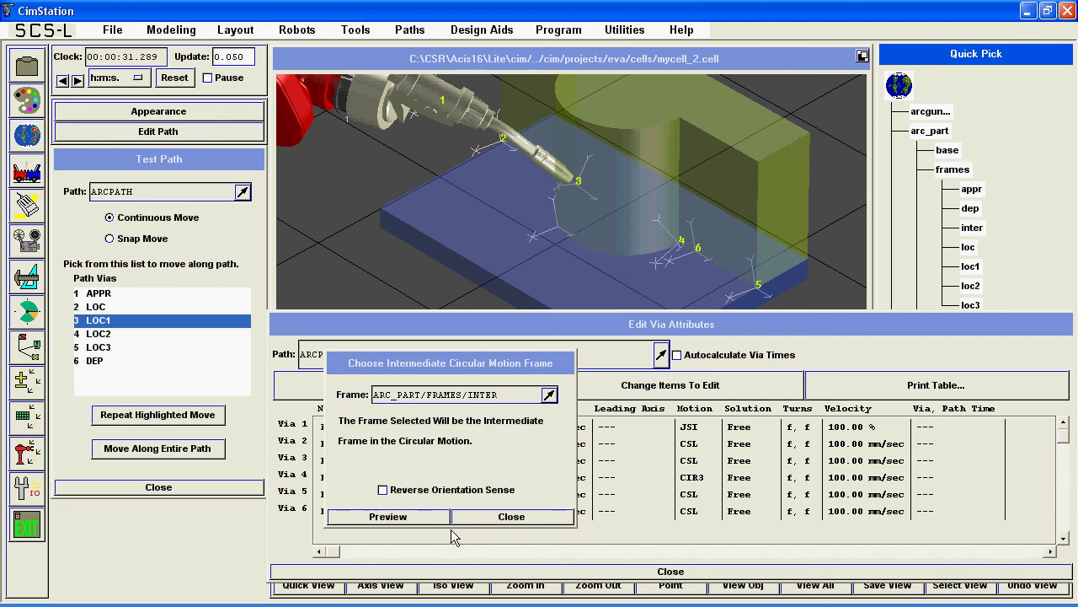
click(389, 516)
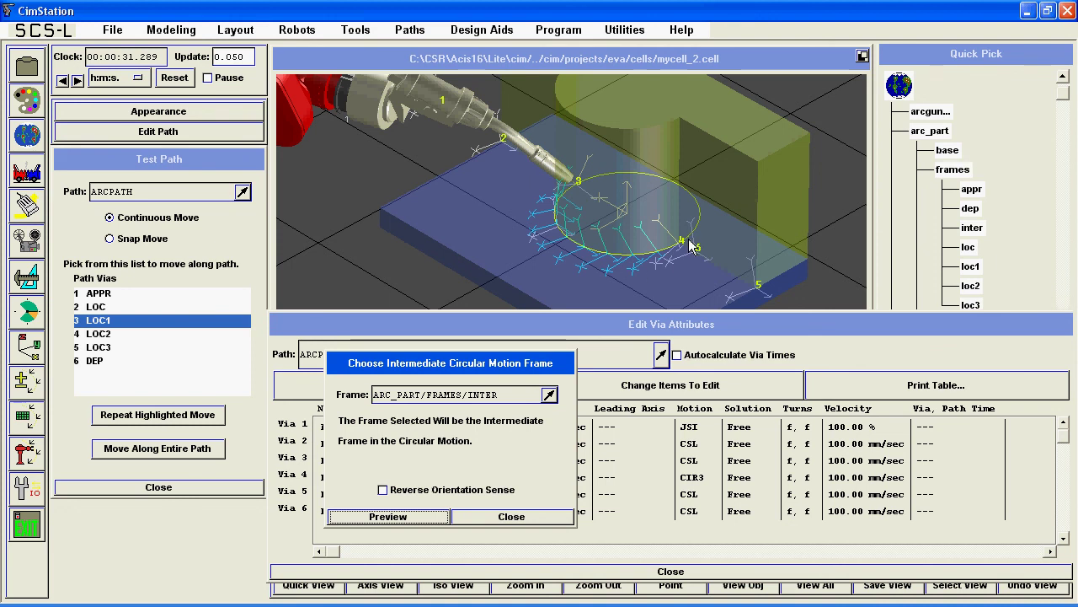
click(509, 516)
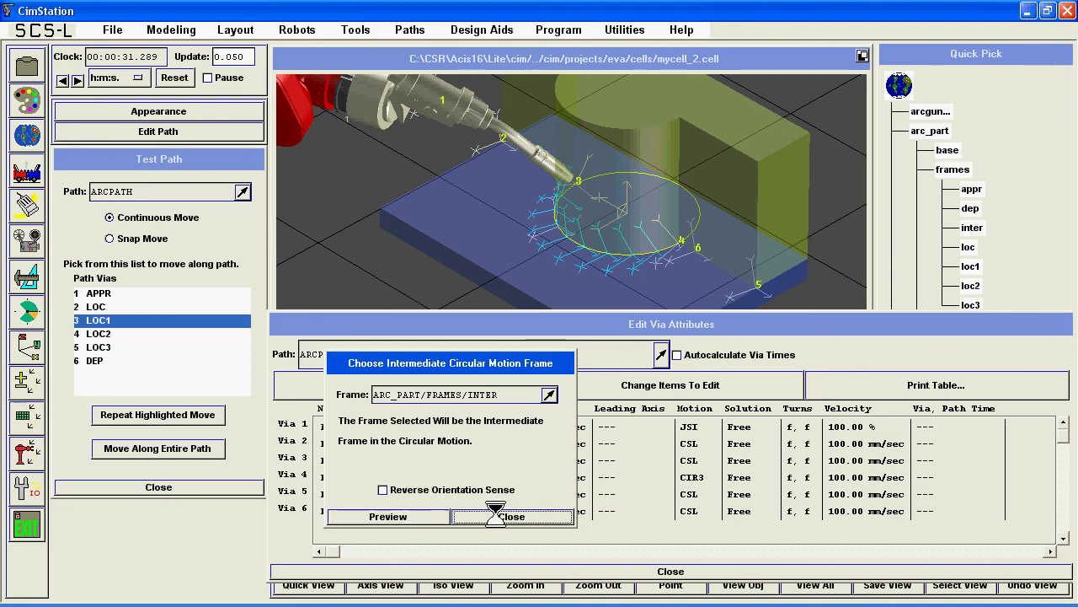
Step: Retest arcpath with the circular move by running the robot from APPR through every via to DEP, and return it to APPR
click(138, 292)
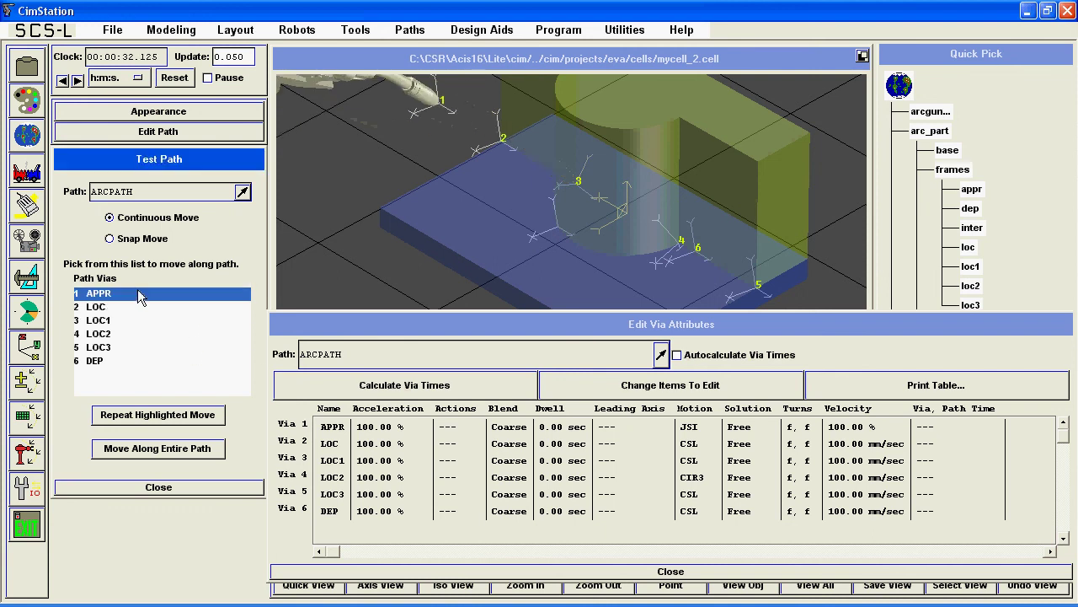
click(137, 306)
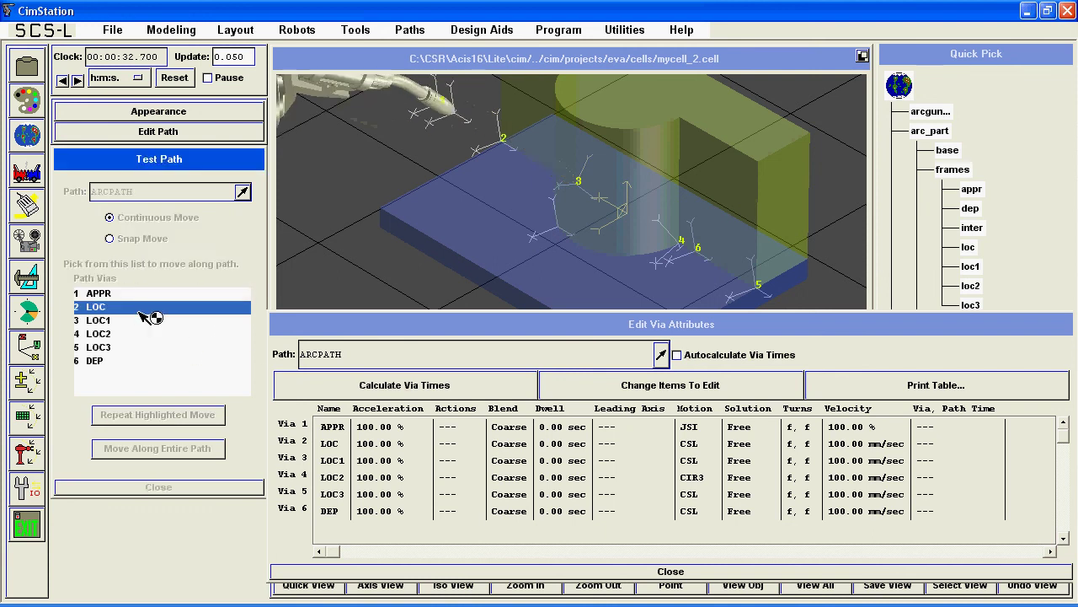
click(132, 321)
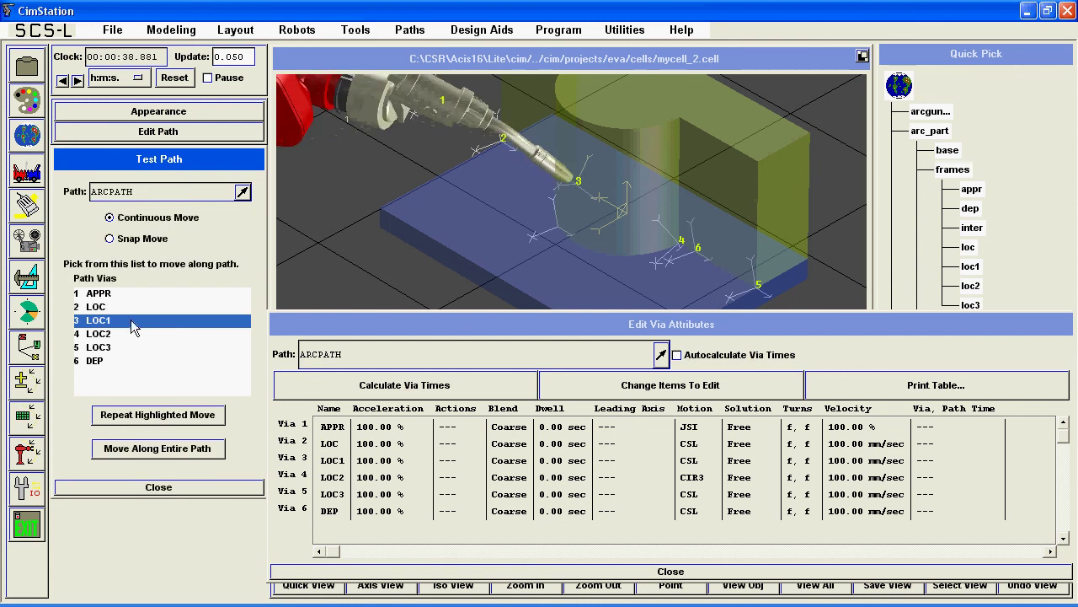
click(131, 336)
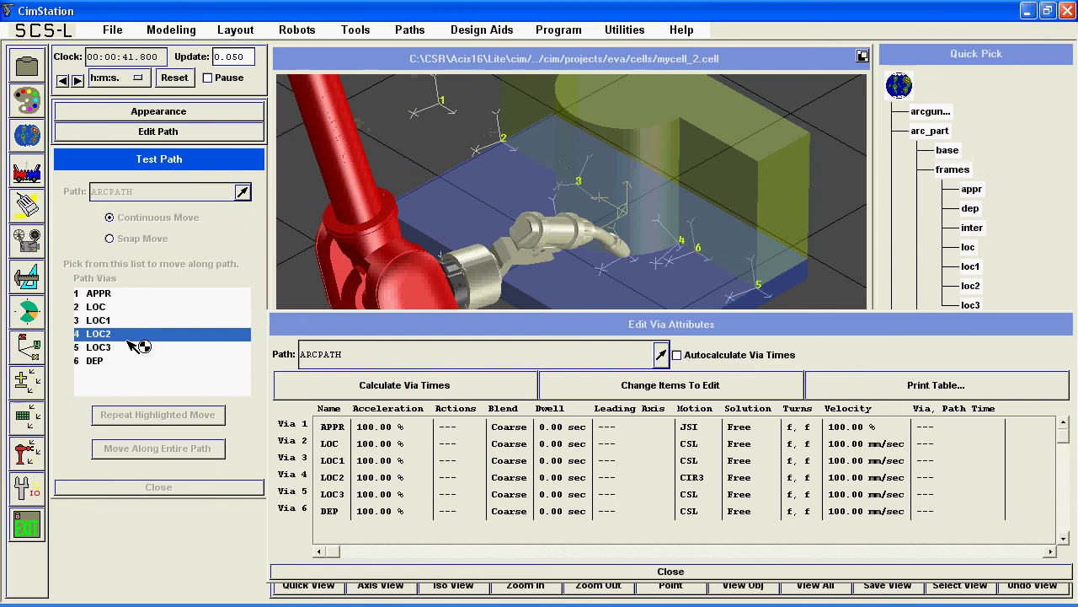
click(126, 348)
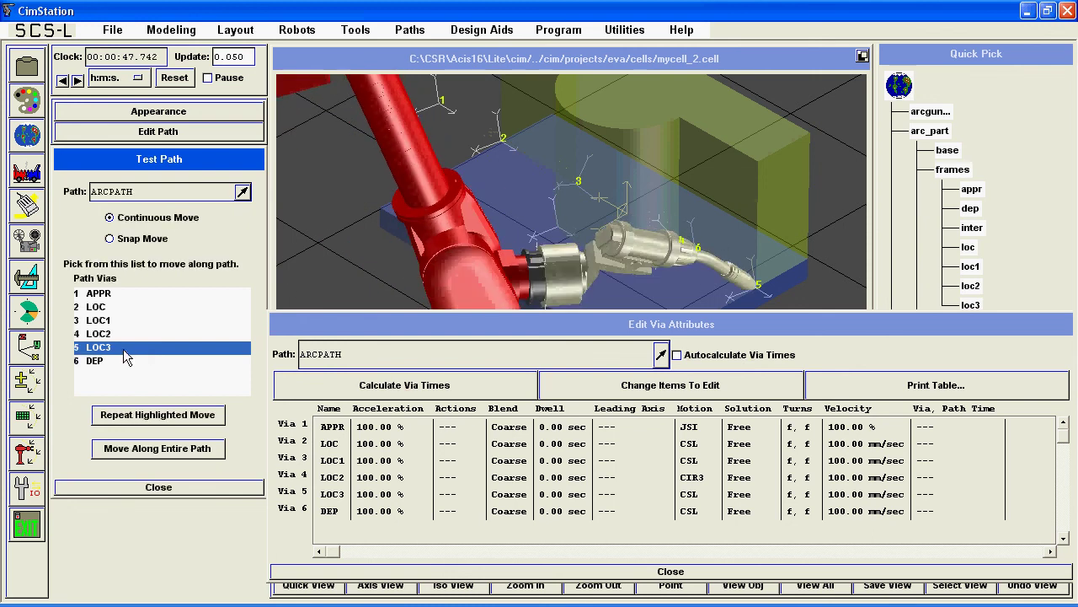
click(124, 360)
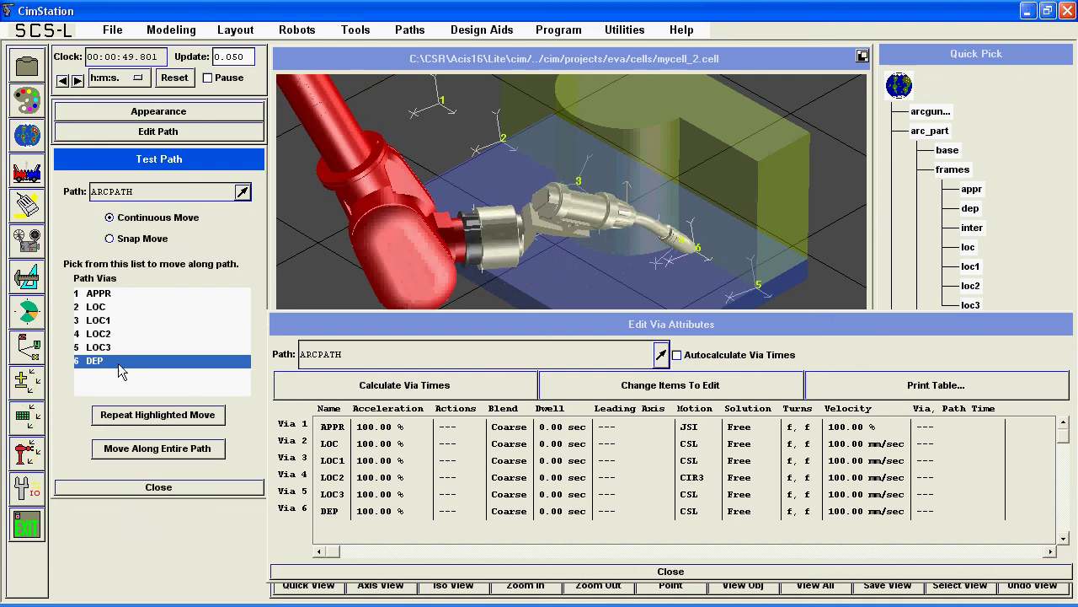
click(112, 294)
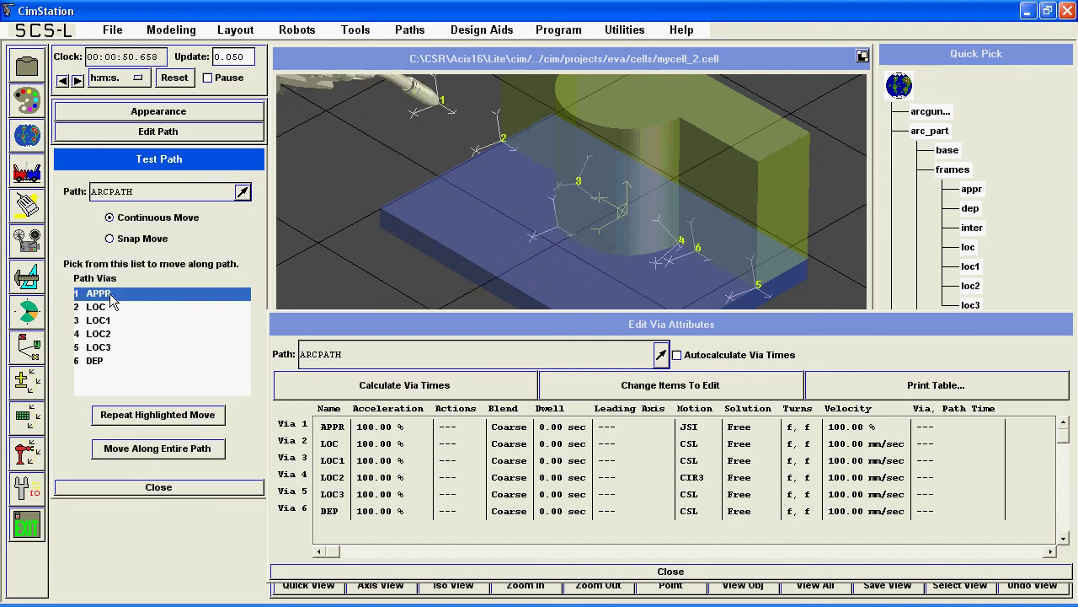
Step: Close the via attributes table and set up a single red trace on ARCGUN relative to WORLD
click(440, 572)
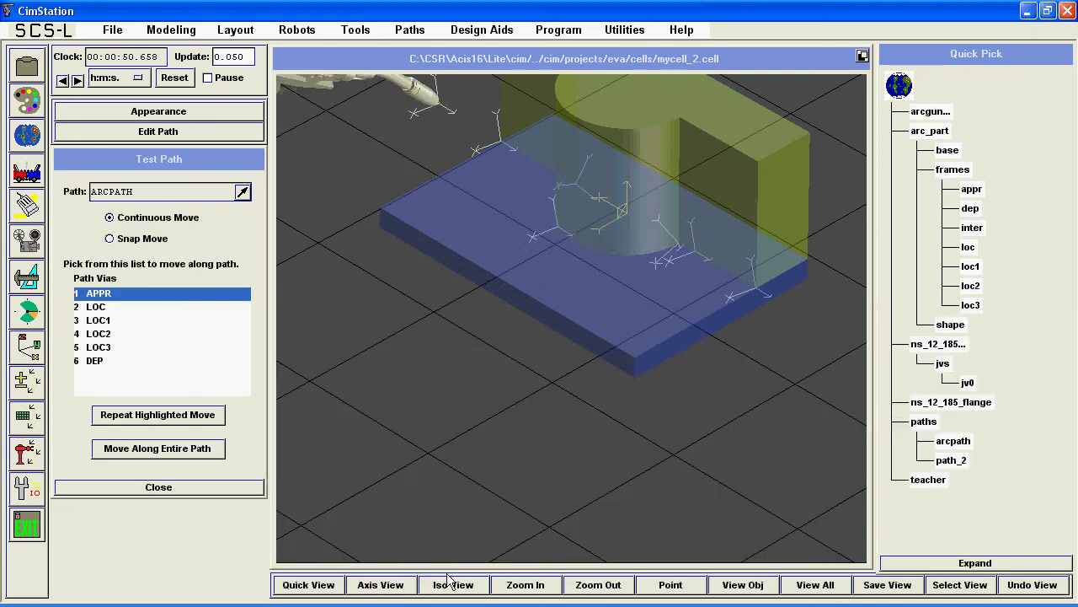
click(628, 31)
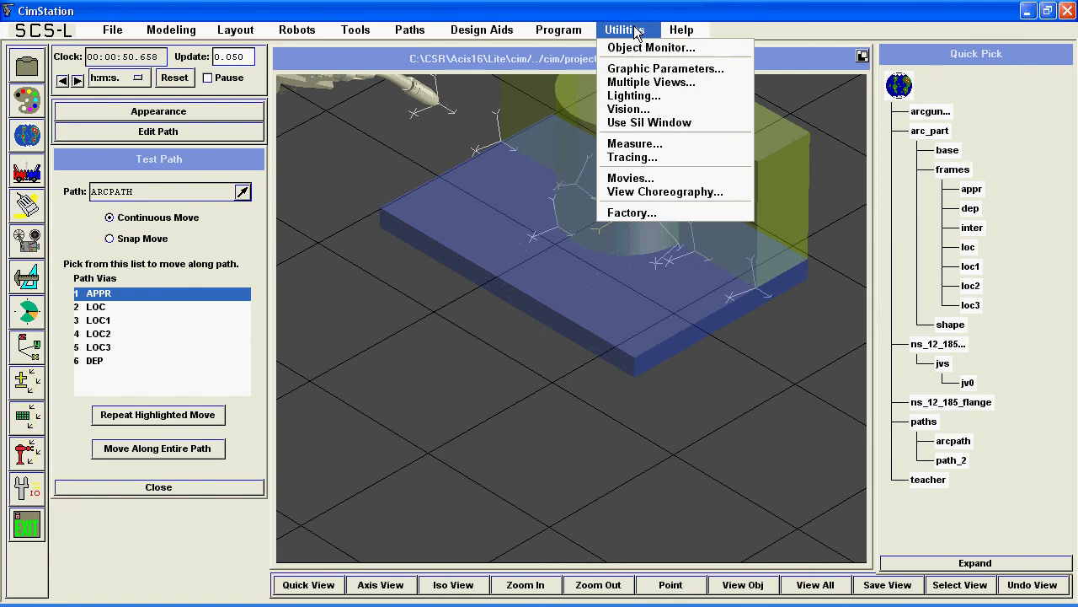
click(647, 157)
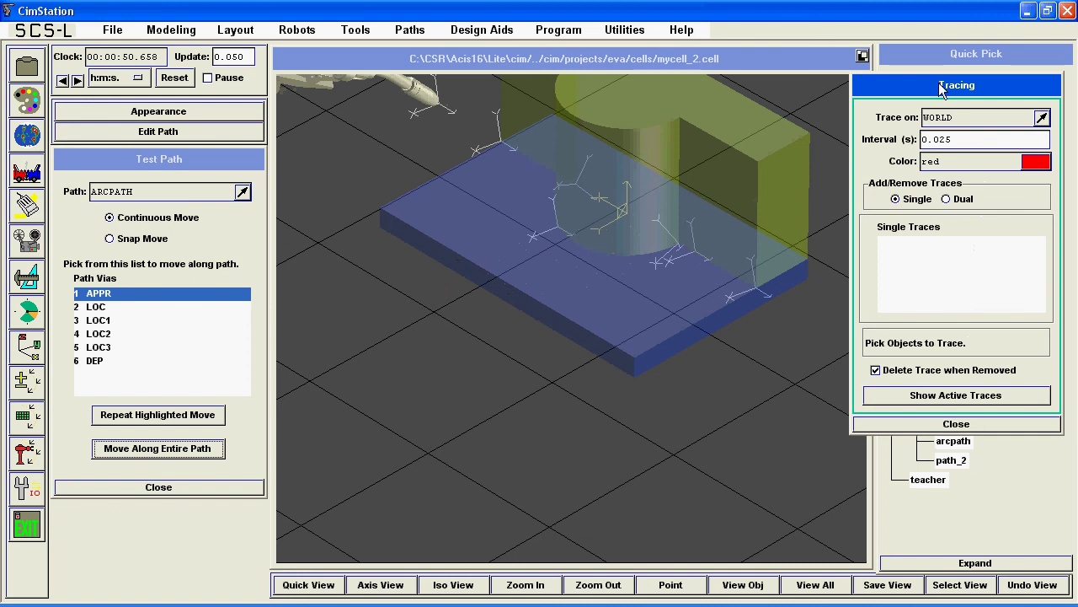
mouse_move(939, 84)
mouse_down()
mouse_move(133, 93)
mouse_move(150, 85)
mouse_move(154, 94)
mouse_up()
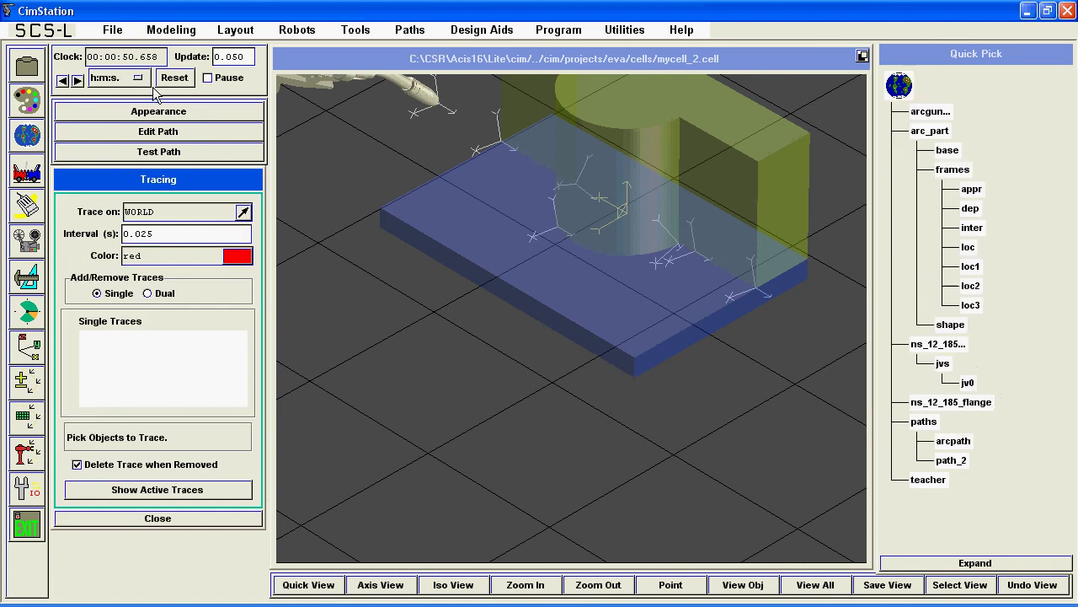
click(937, 112)
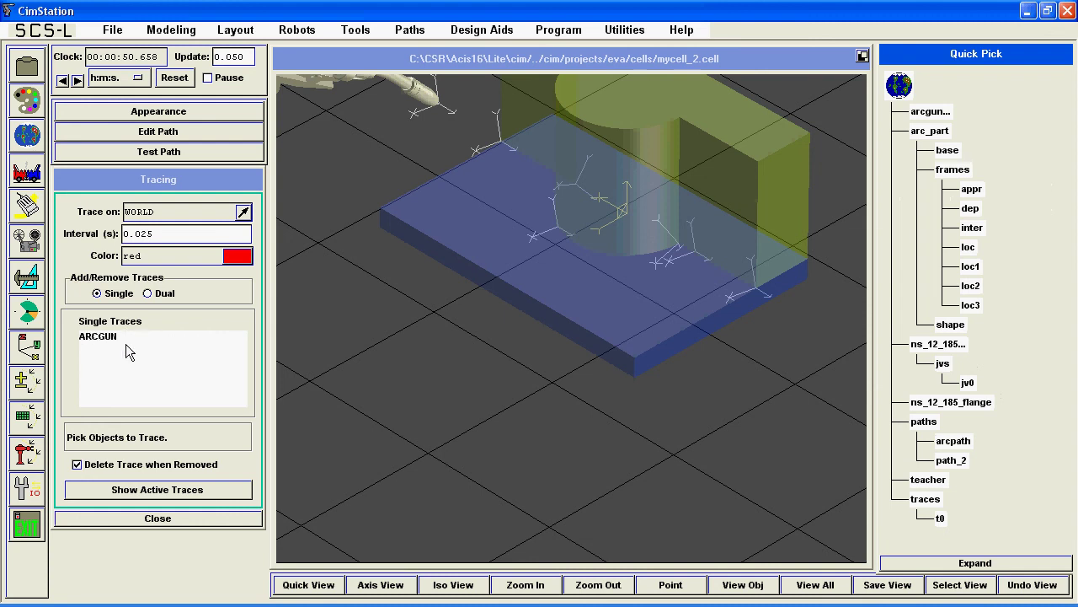
Step: Run the robot along the entire arcpath to draw the tool's trace, and inspect the traced line around the part
click(202, 153)
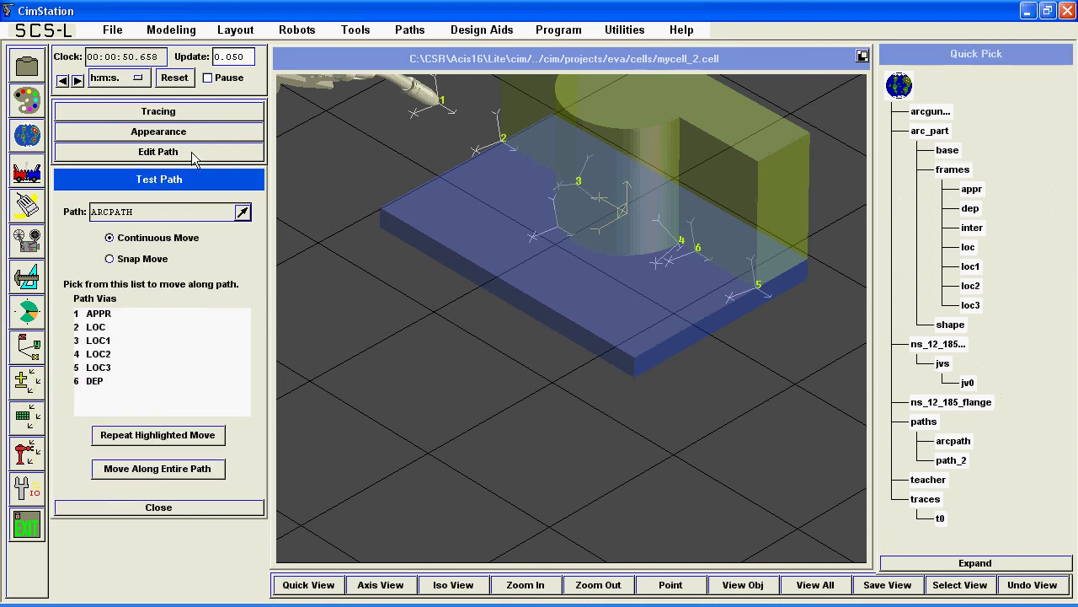
click(131, 471)
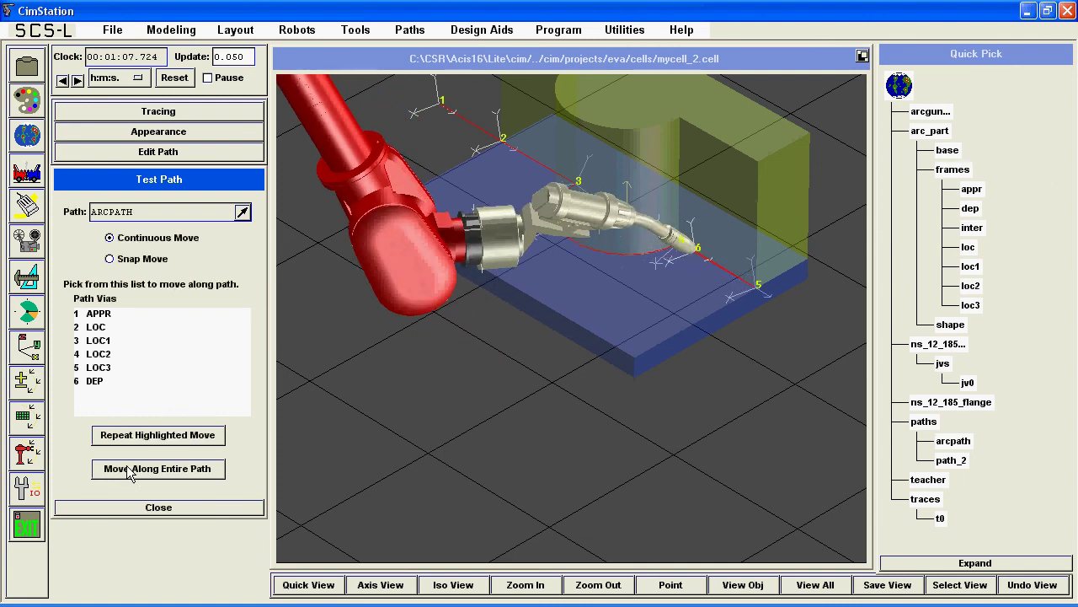
middle_drag(583, 209, 501, 356)
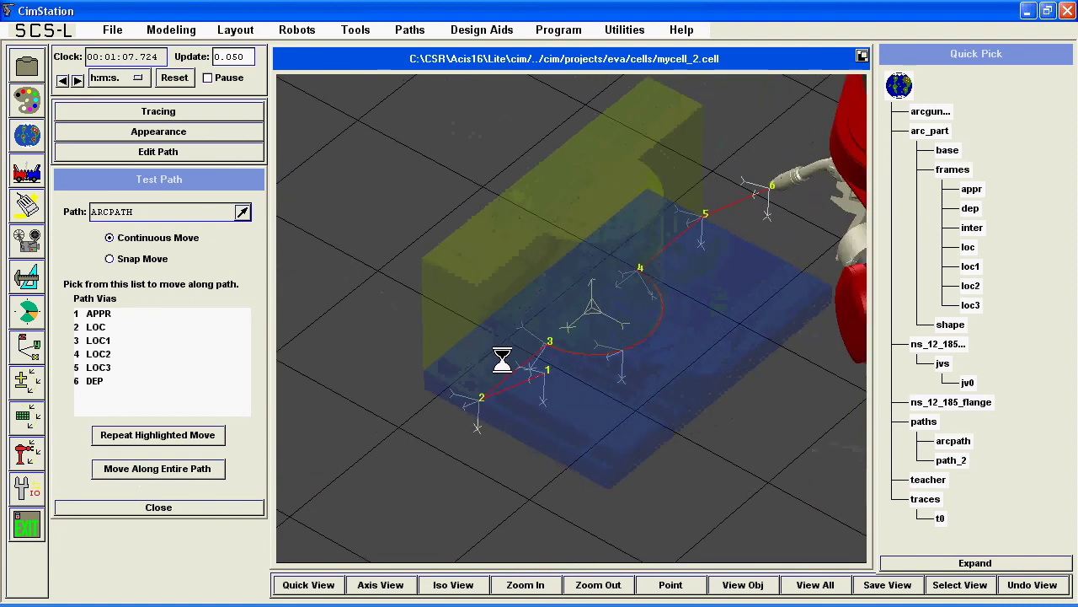
Step: Set the transparency of arc_part to 0 percent
click(27, 101)
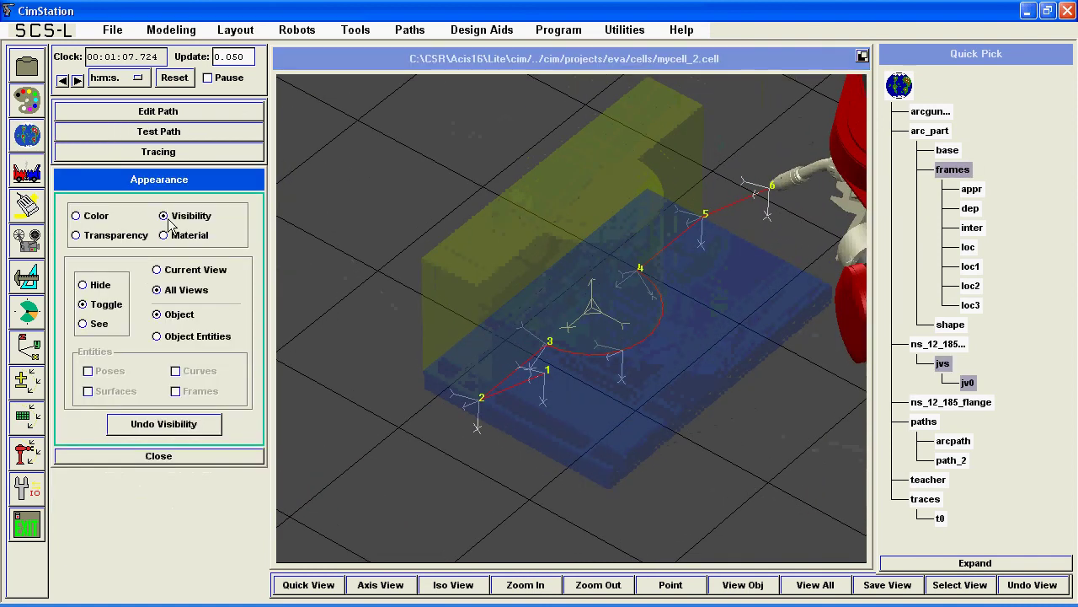
click(127, 237)
double_click(144, 289)
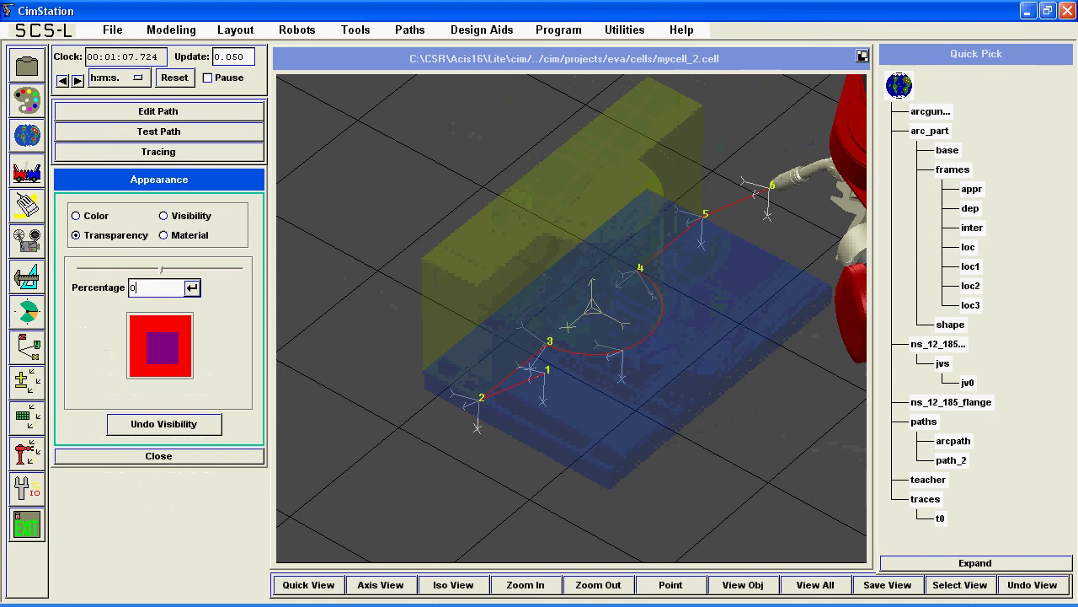
text(0)
key(Return)
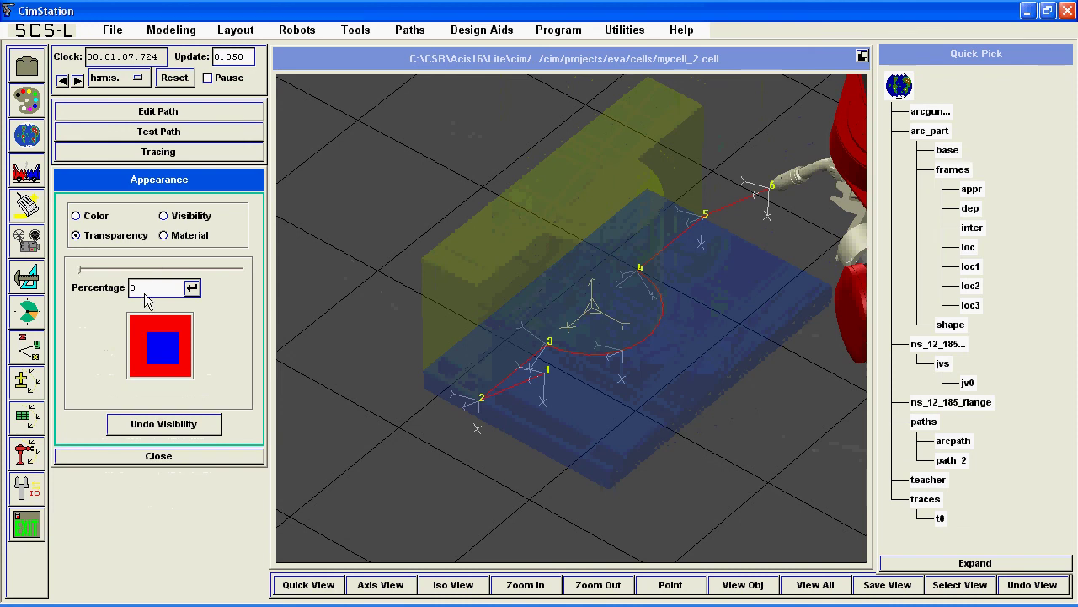
click(944, 133)
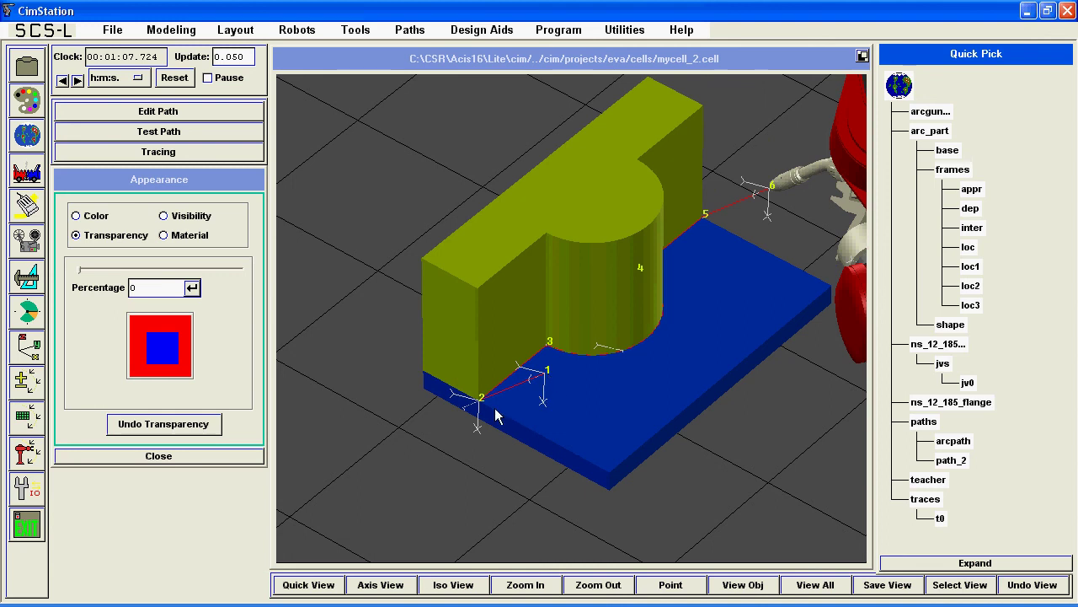